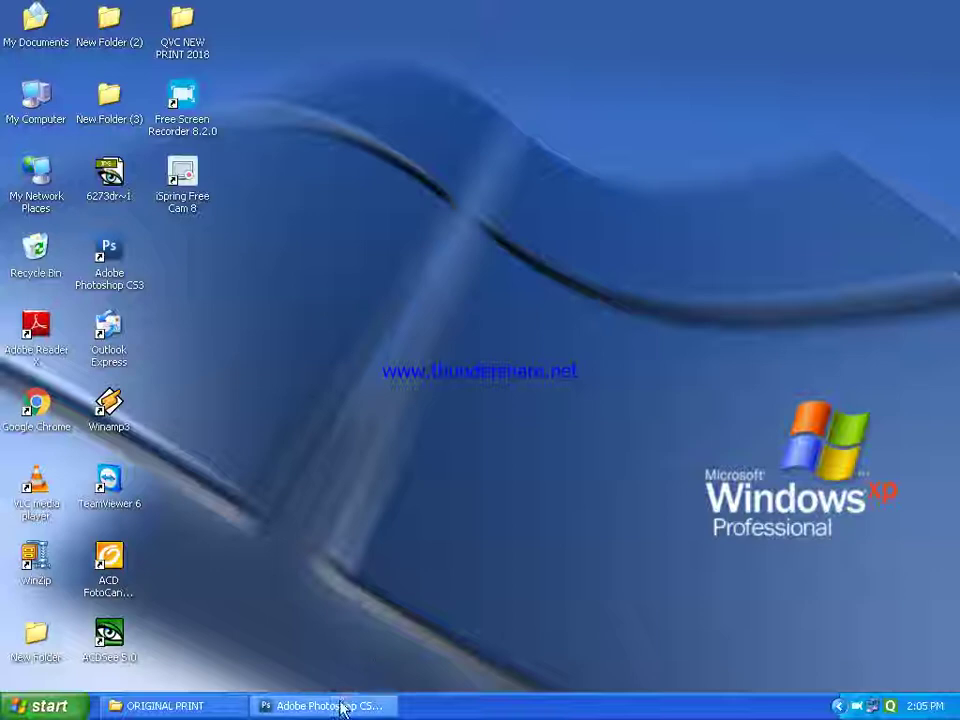
# Create a new blank 8 x 12 inch portrait document with only a white Background layer
pyautogui.click(342, 706)
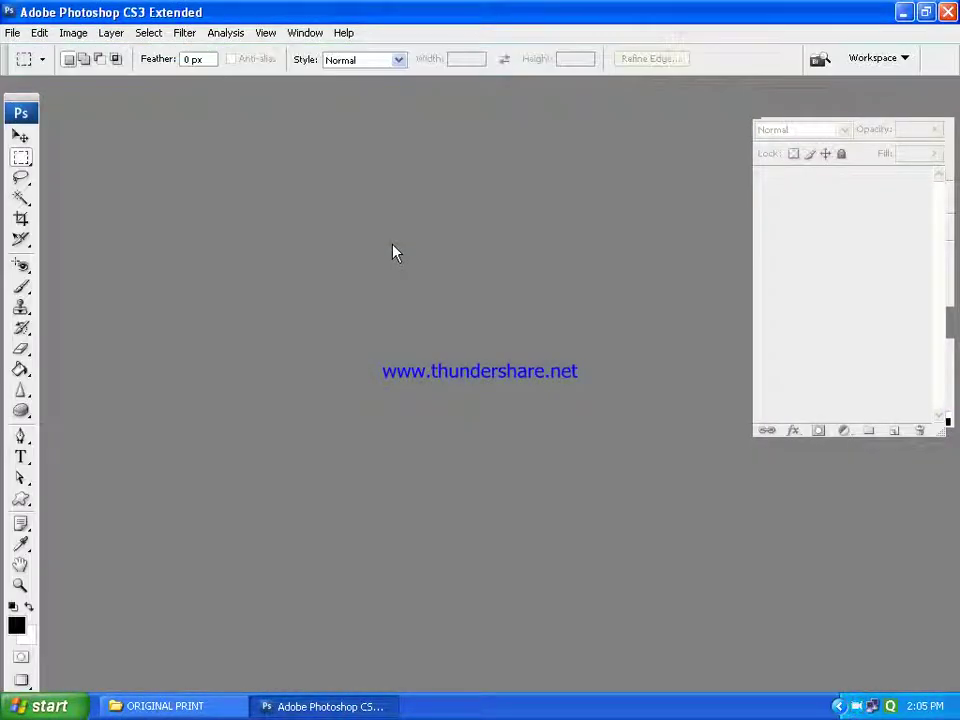
pyautogui.click(12, 33)
pyautogui.click(30, 53)
pyautogui.click(668, 167)
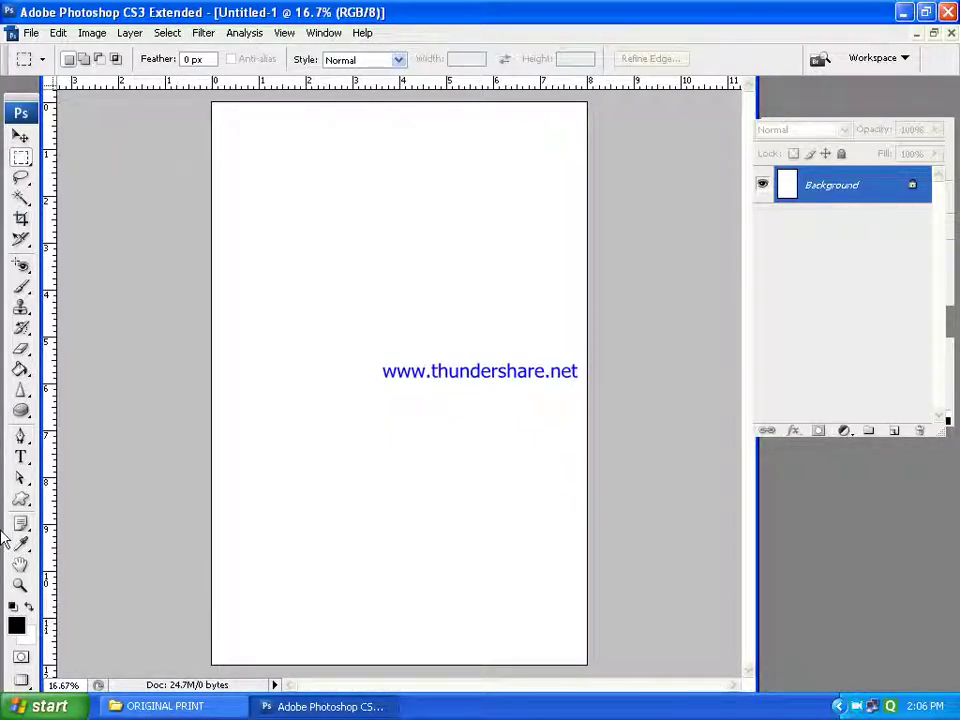
pyautogui.click(20, 436)
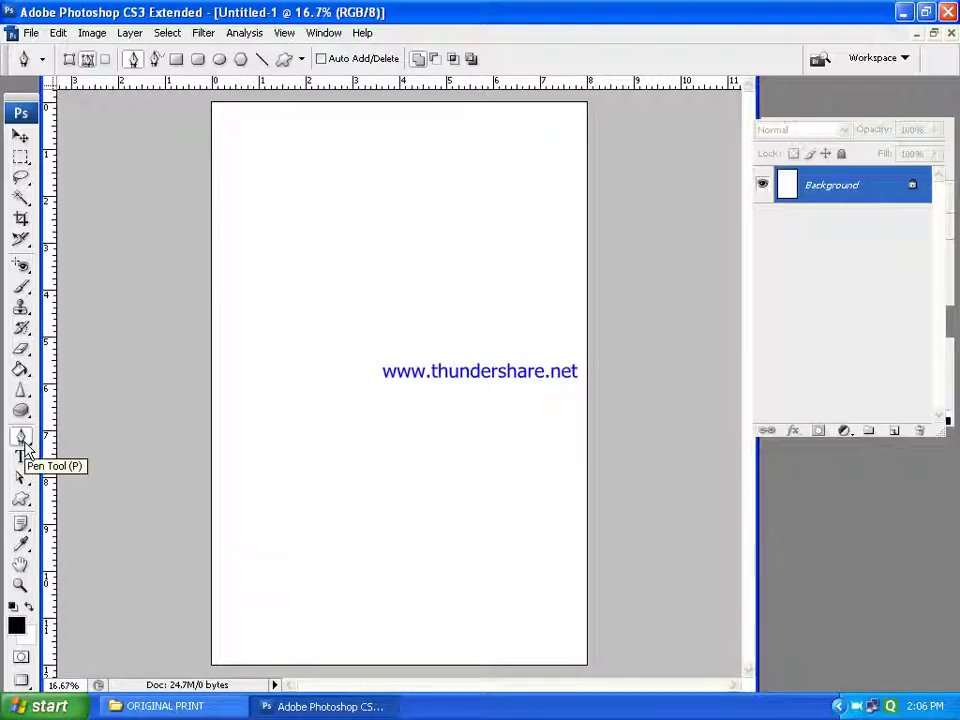
pyautogui.click(270, 585)
pyautogui.moveTo(270, 564); pyautogui.dragTo(282, 551)
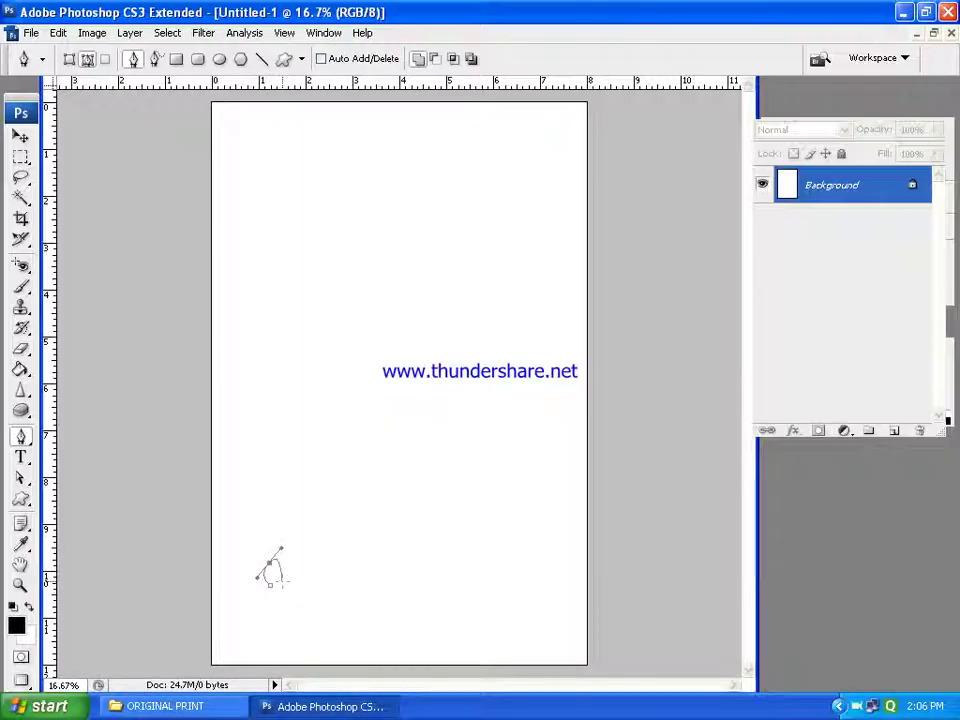
pyautogui.moveTo(271, 584); pyautogui.dragTo(277, 592)
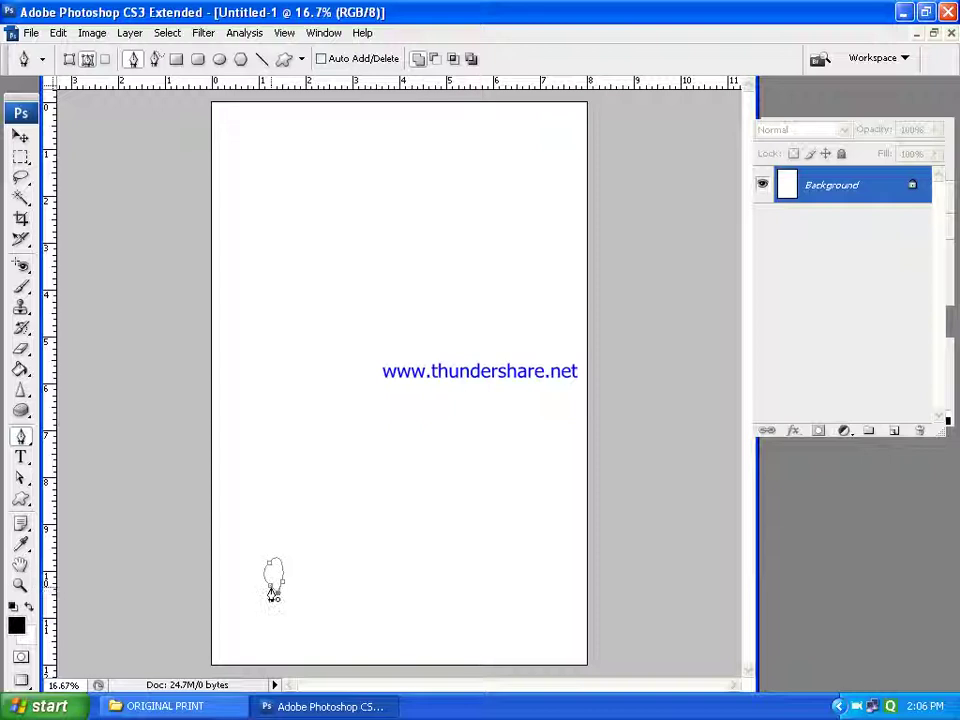
pyautogui.press('Return')
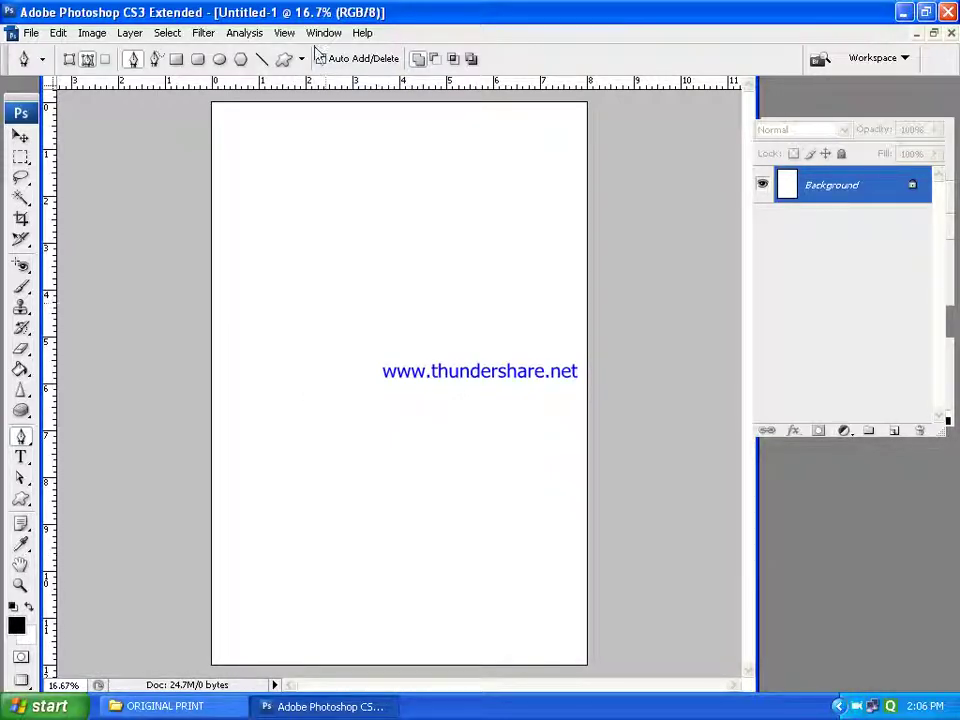
pyautogui.click(285, 58)
# Draw a diamond custom-shape path near the page's lower left and add empty Layer 1
pyautogui.click(366, 60)
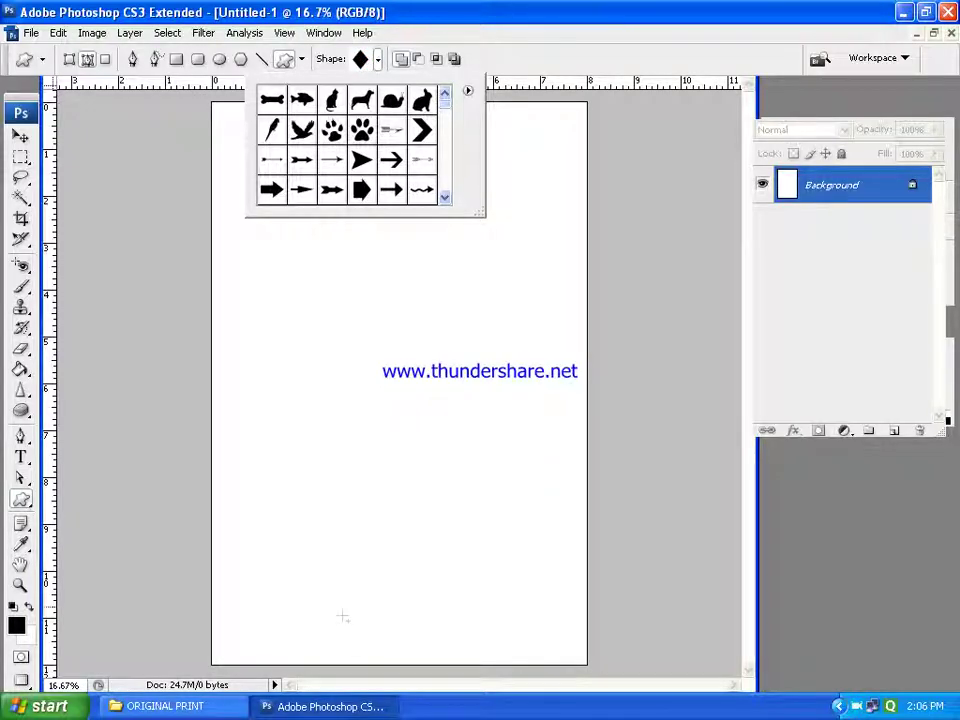
pyautogui.click(366, 62)
pyautogui.moveTo(271, 513)
pyautogui.mouseDown()
pyautogui.moveTo(334, 619)
pyautogui.moveTo(320, 610)
pyautogui.mouseUp()
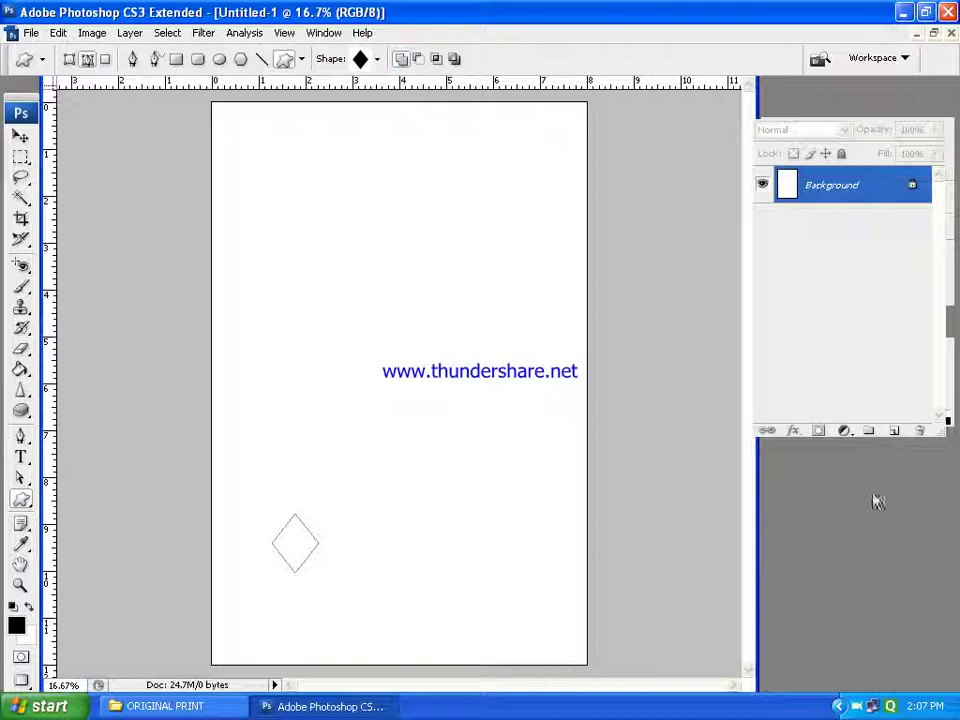
pyautogui.click(893, 431)
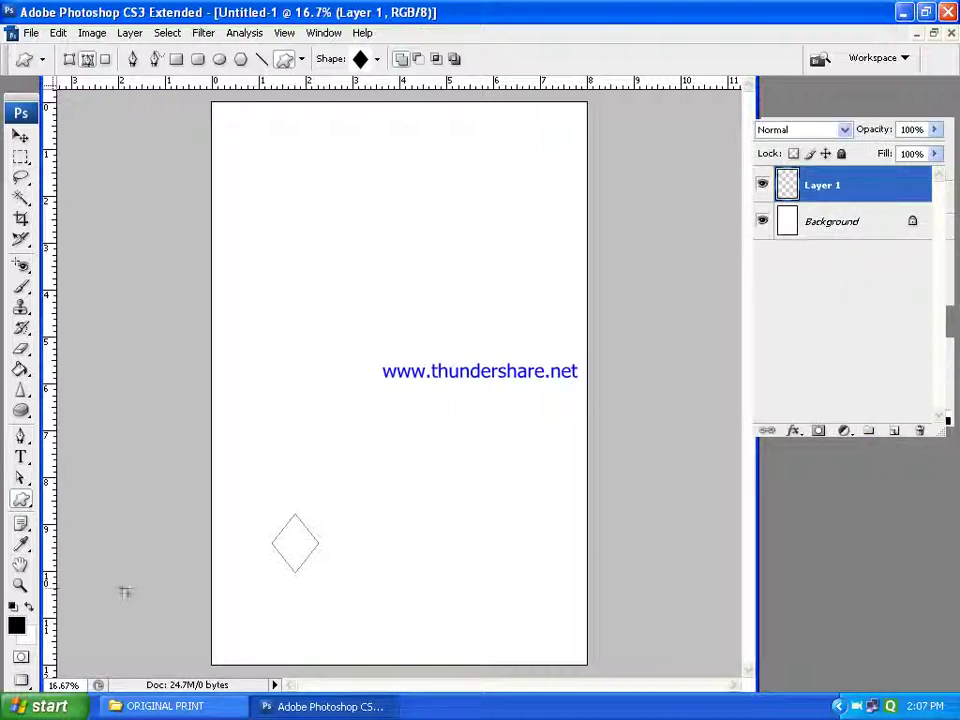
# Set the foreground to red, fill the diamond path on Layer 1, and add Layer 2
pyautogui.click(17, 625)
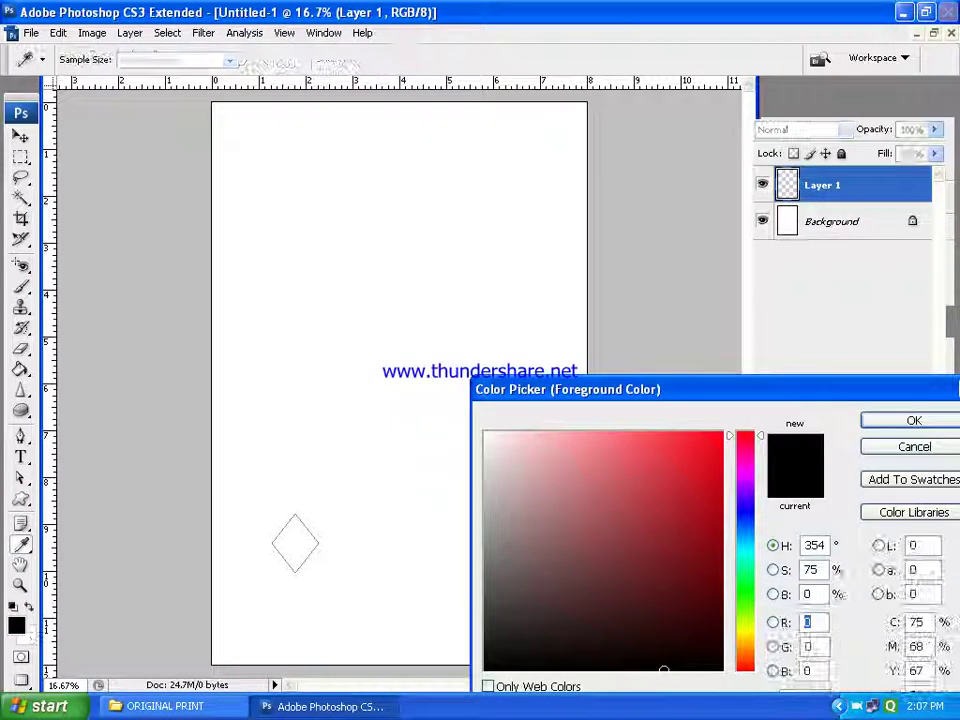
pyautogui.click(718, 436)
pyautogui.click(878, 420)
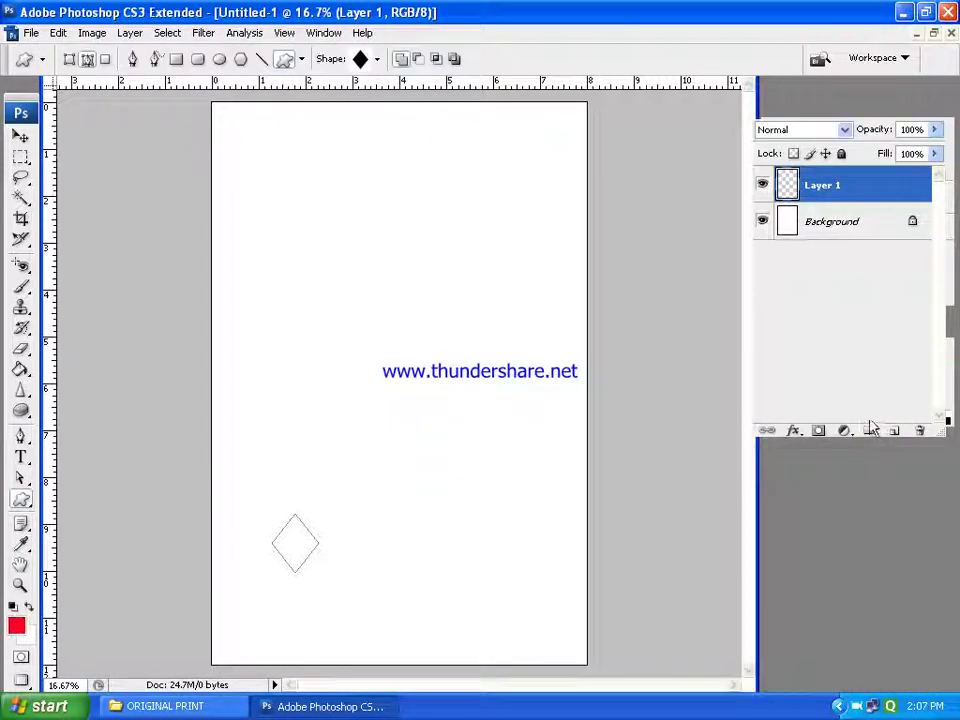
pyautogui.click(876, 120)
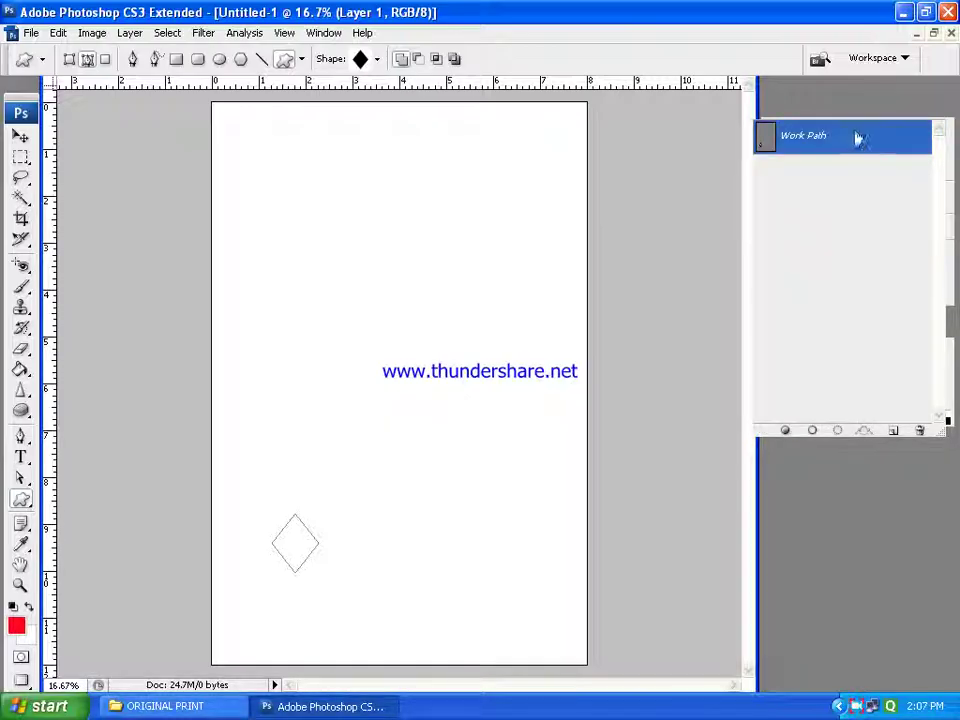
pyautogui.click(785, 430)
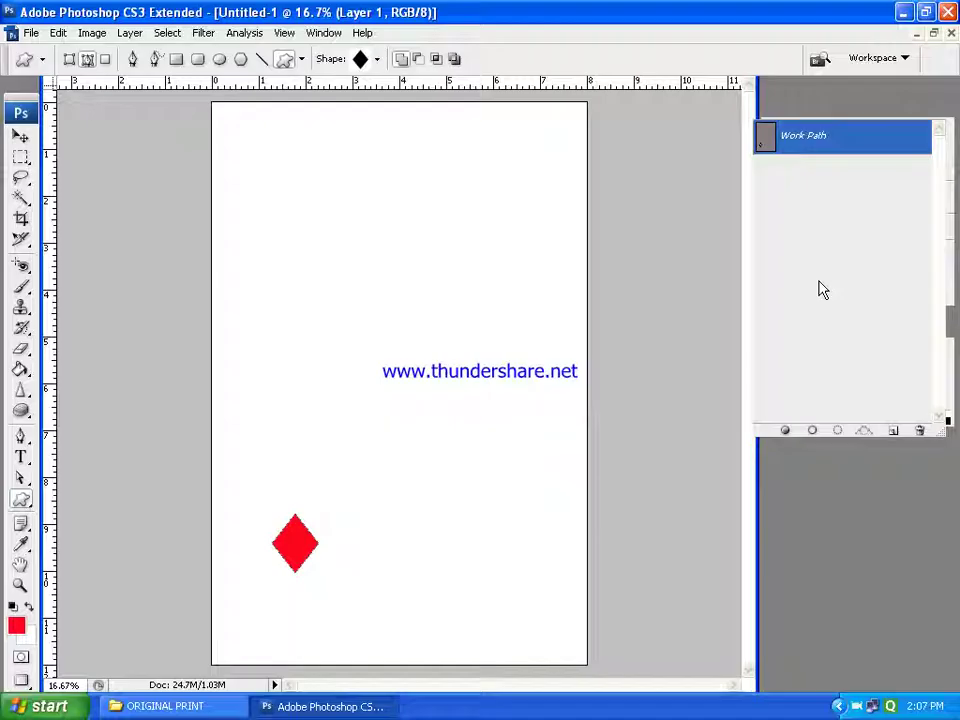
pyautogui.click(783, 118)
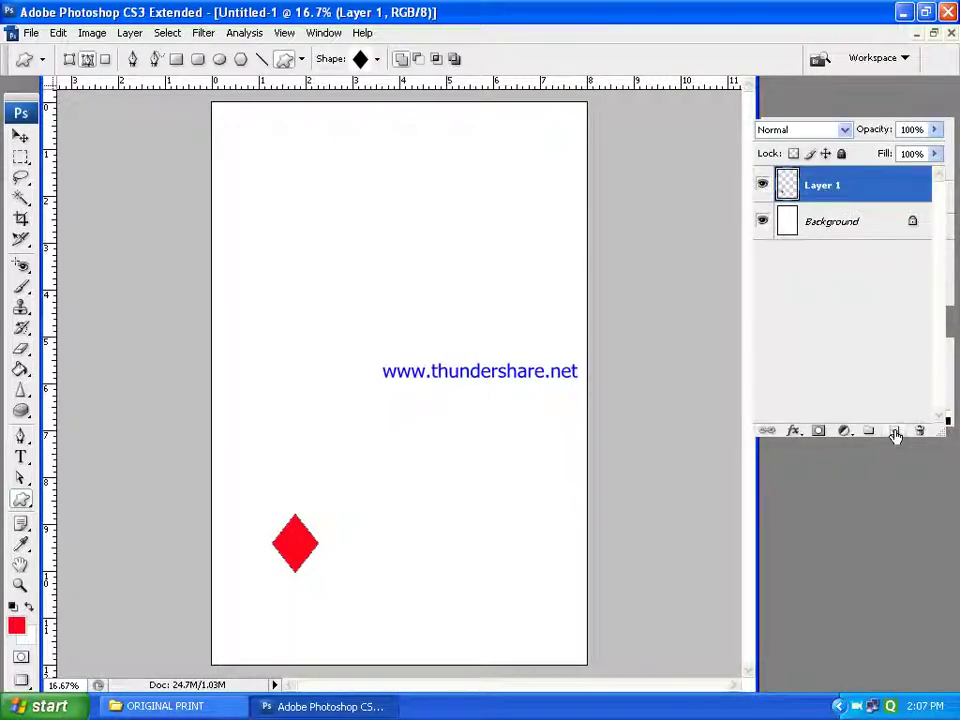
pyautogui.click(894, 430)
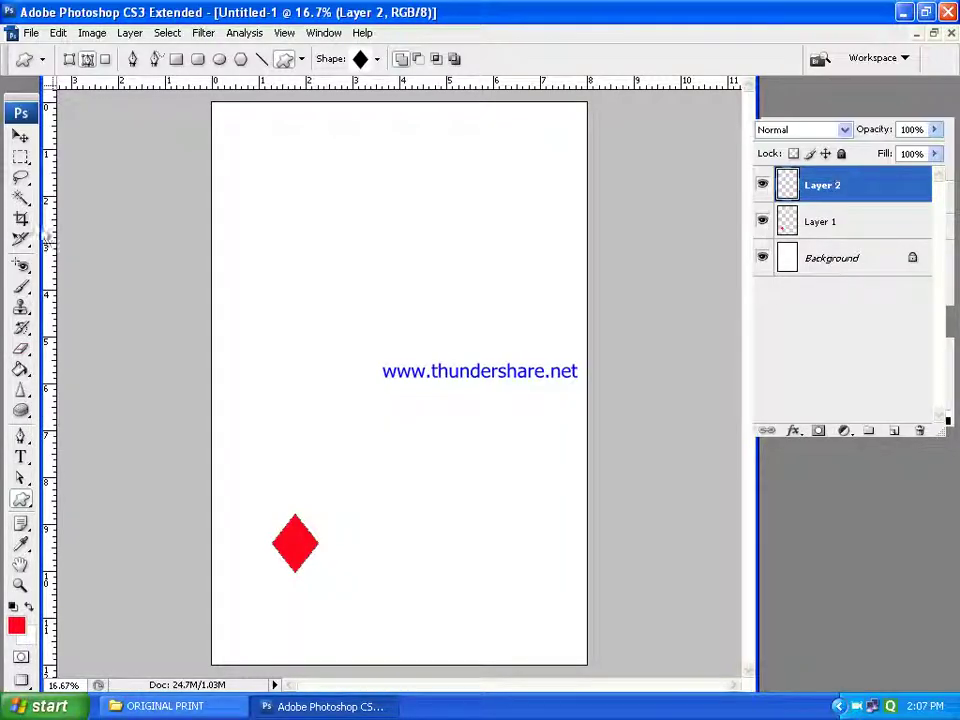
# Select the diamond path and shrink it to about half size inside the red diamond
pyautogui.click(20, 477)
pyautogui.click(60, 477)
pyautogui.click(300, 540)
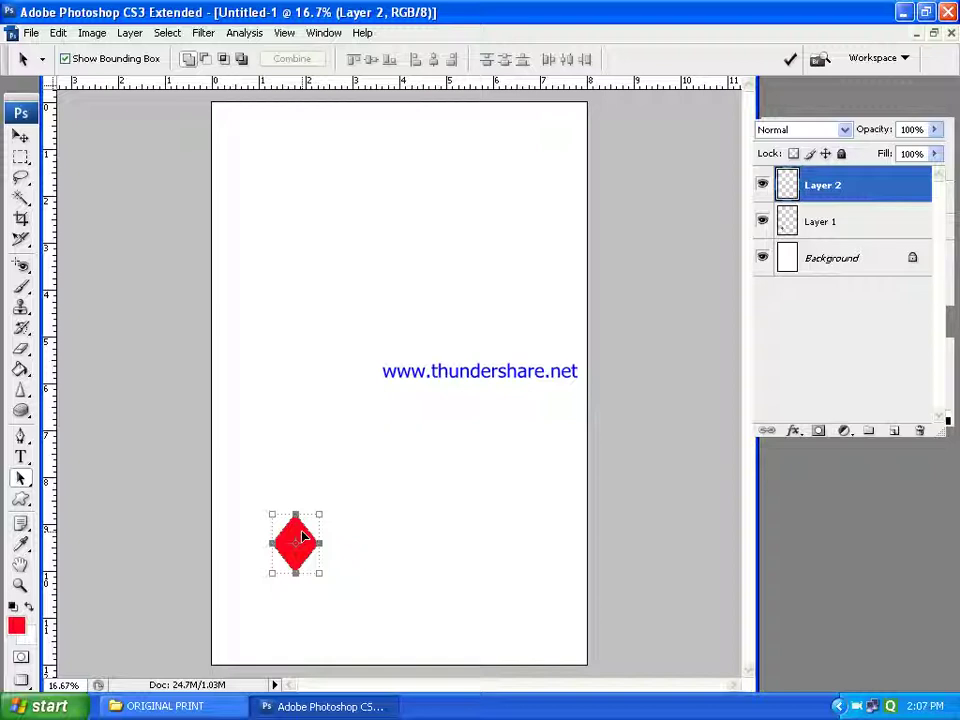
pyautogui.moveTo(319, 514); pyautogui.dragTo(316, 523)
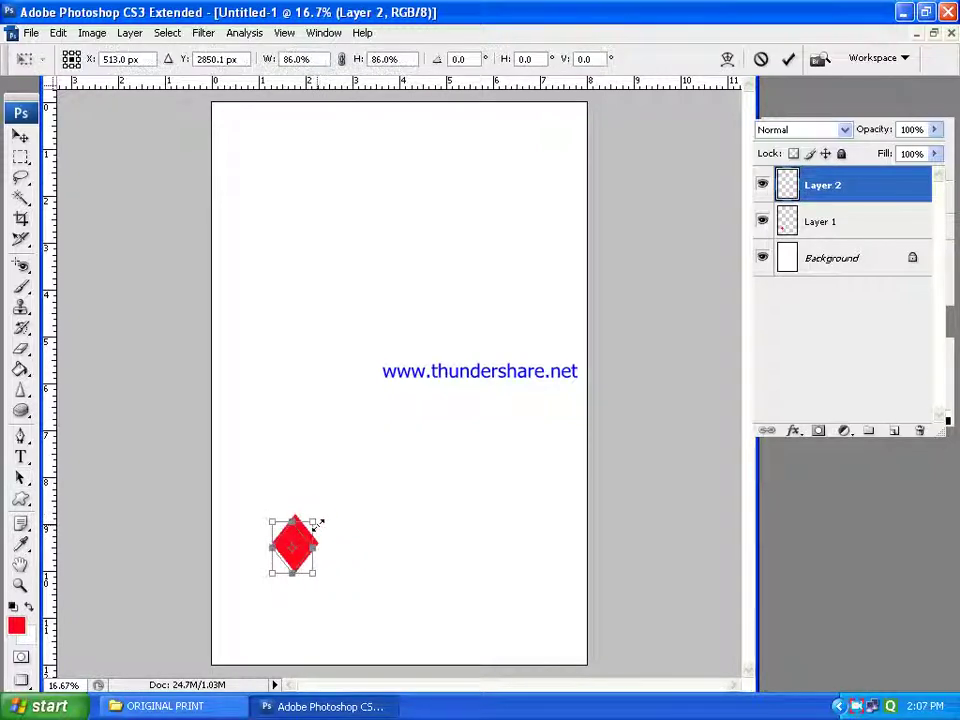
pyautogui.moveTo(316, 523)
pyautogui.mouseDown()
pyautogui.moveTo(323, 515)
pyautogui.moveTo(318, 525)
pyautogui.mouseUp()
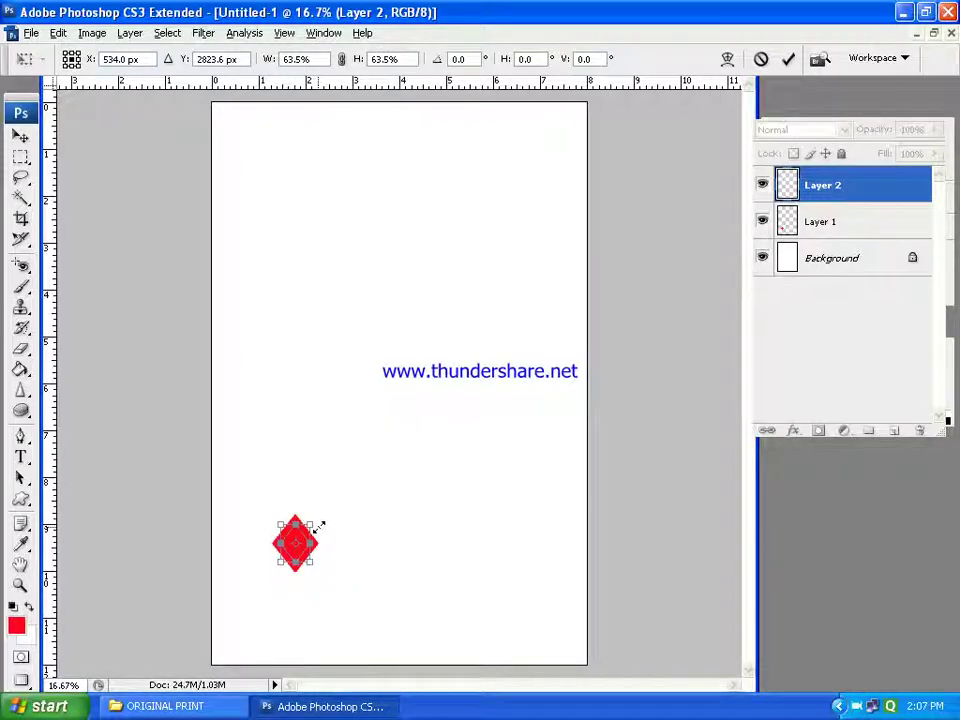
pyautogui.moveTo(320, 524); pyautogui.dragTo(317, 531)
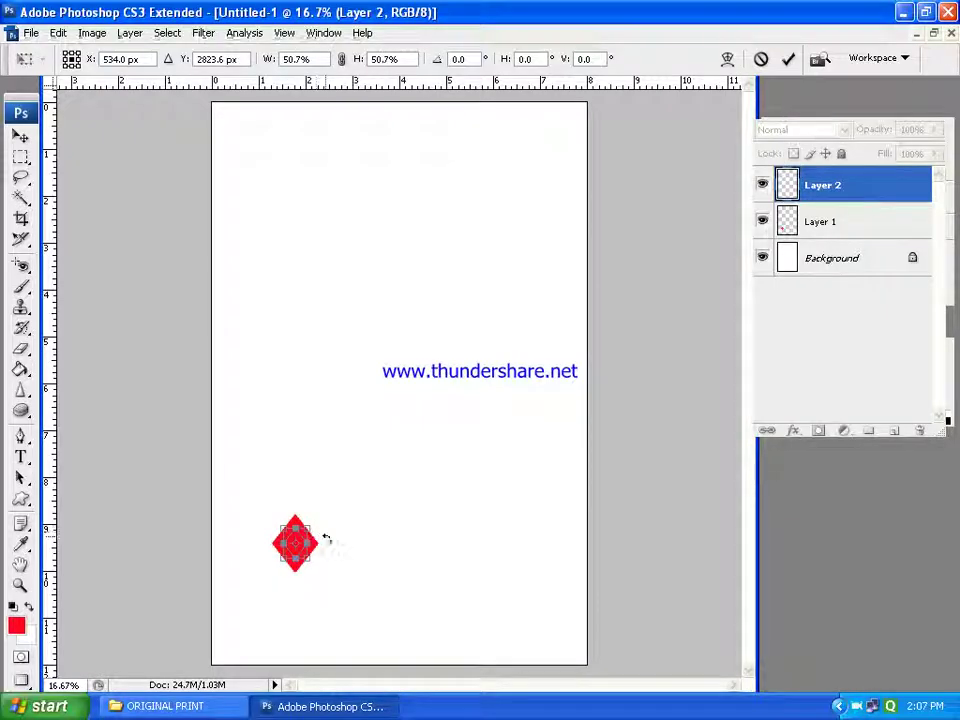
pyautogui.click(883, 121)
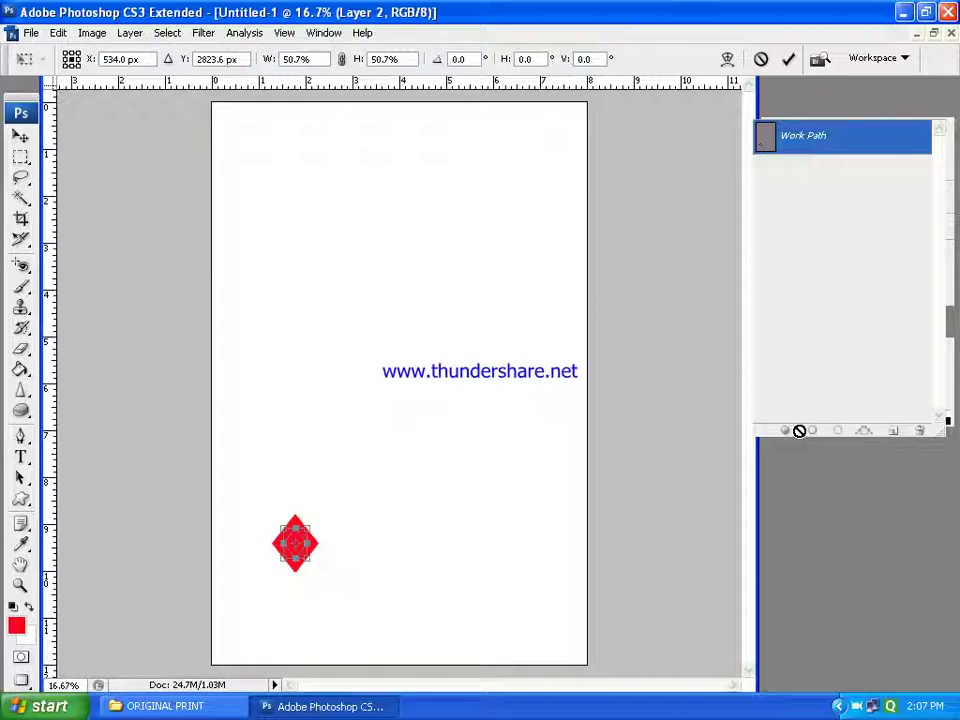
pyautogui.press('Return')
# Fill the smaller diamond path with black on Layer 2 and hide the path outline
pyautogui.click(879, 141)
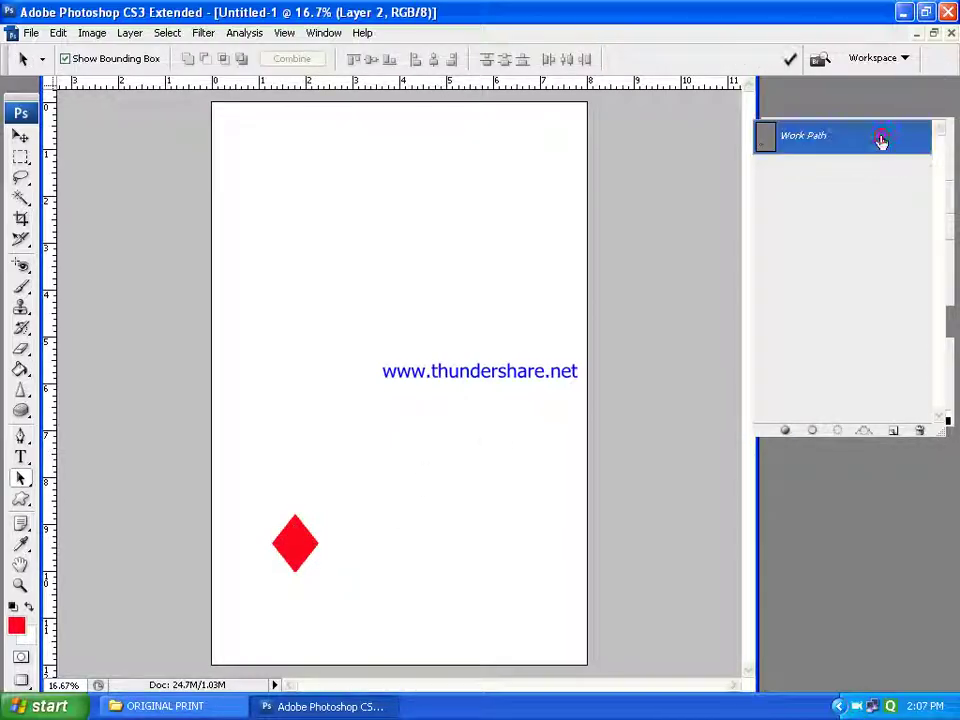
pyautogui.click(786, 431)
pyautogui.click(16, 625)
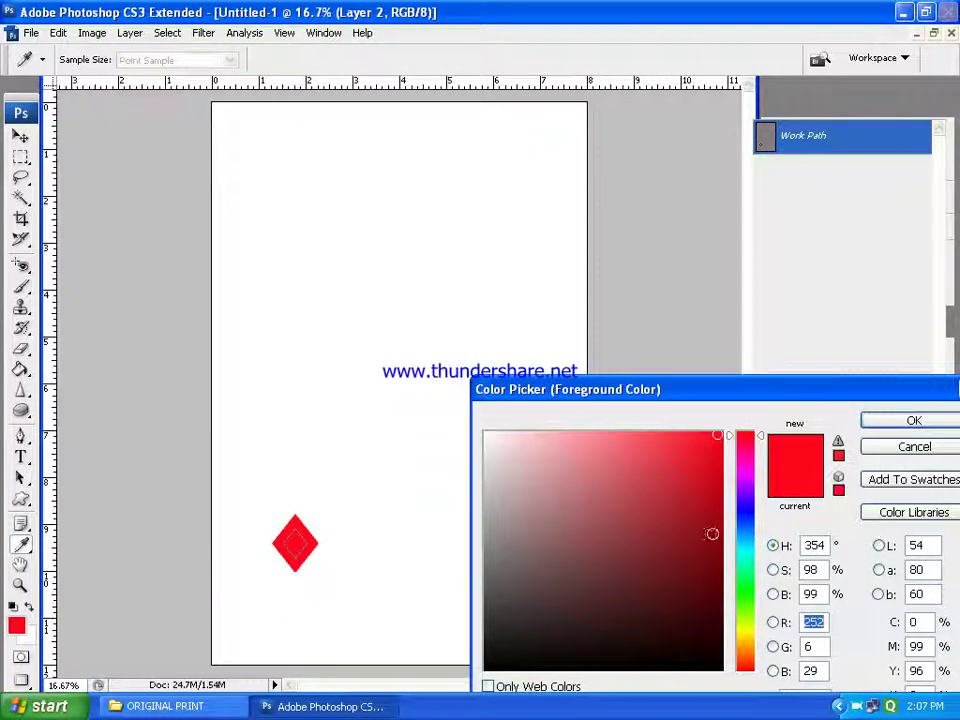
pyautogui.moveTo(712, 533); pyautogui.dragTo(722, 668)
pyautogui.click(875, 420)
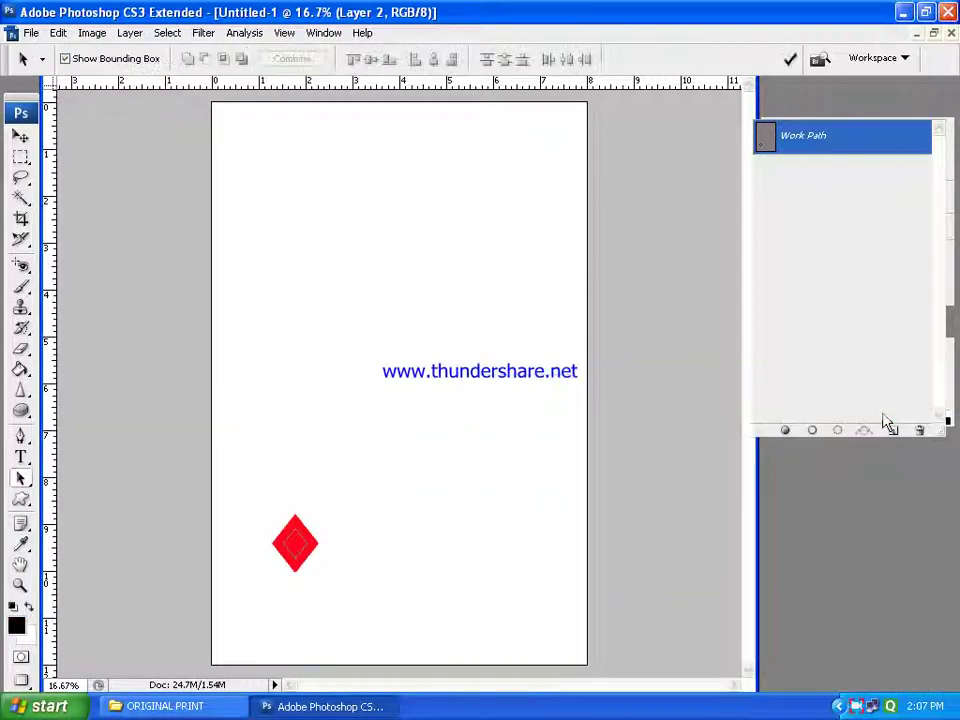
pyautogui.click(786, 431)
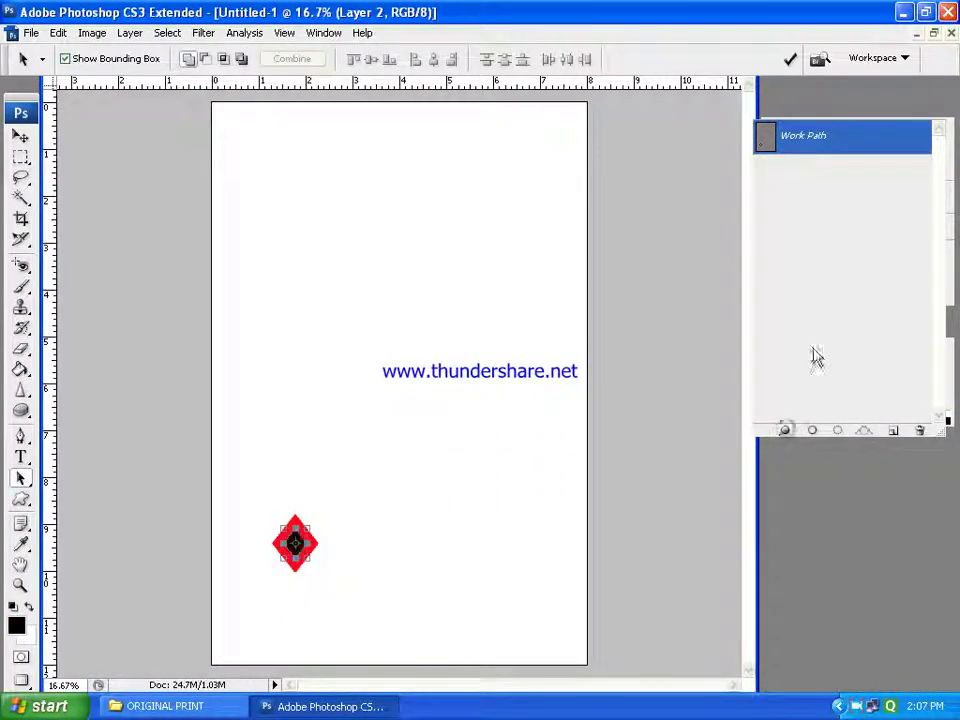
pyautogui.click(790, 59)
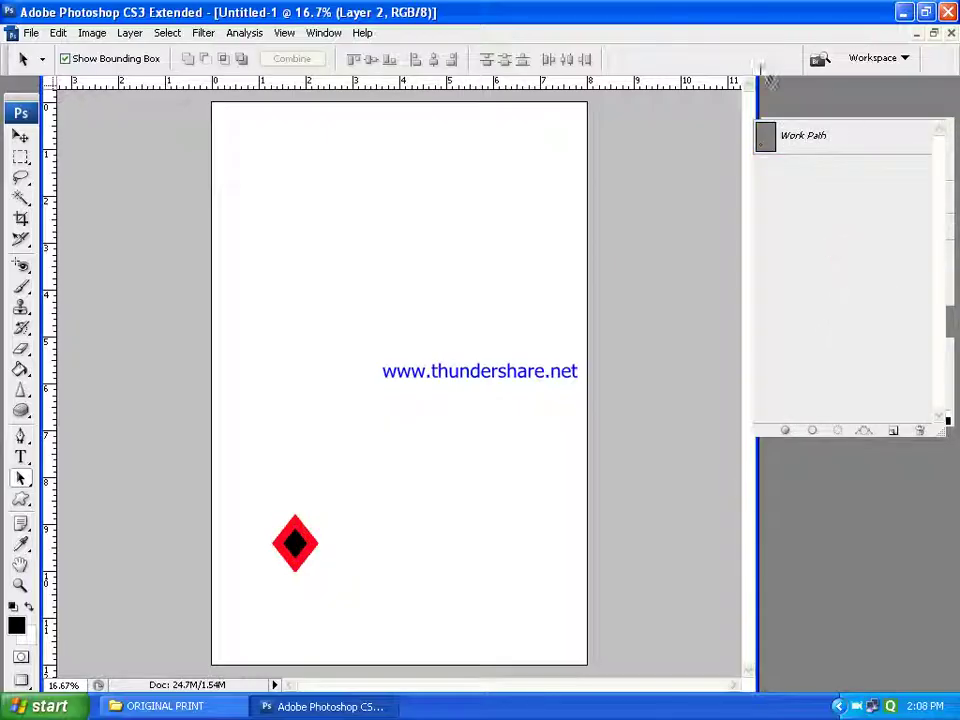
pyautogui.press('F7')
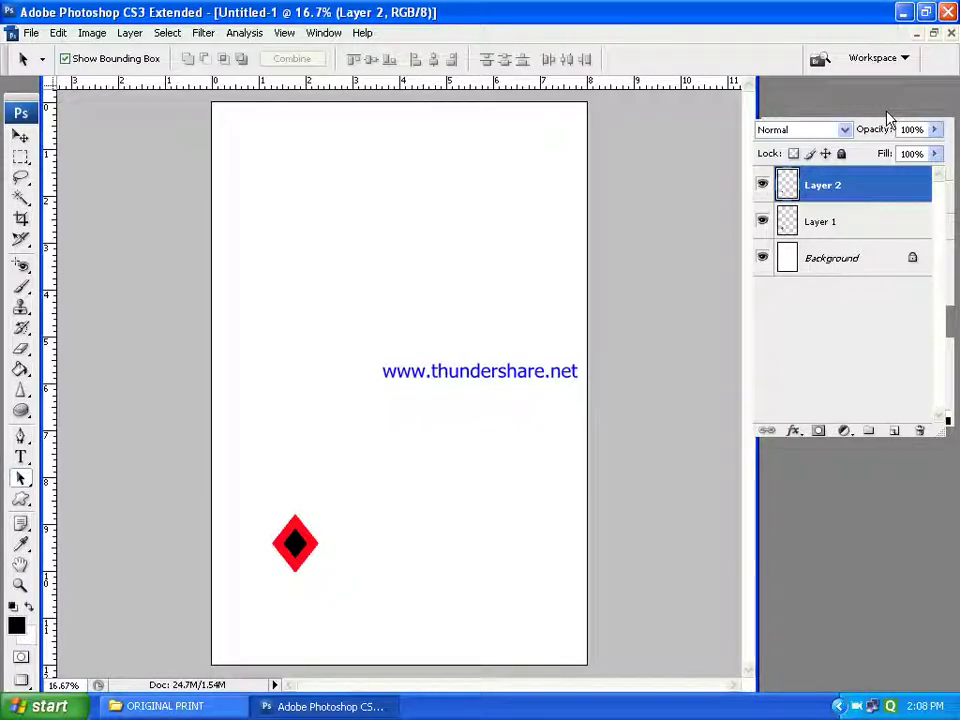
# Select Layer 1 and Layer 2 together and duplicate them as Layer 1 copy and Layer 2 copy
pyautogui.click(20, 136)
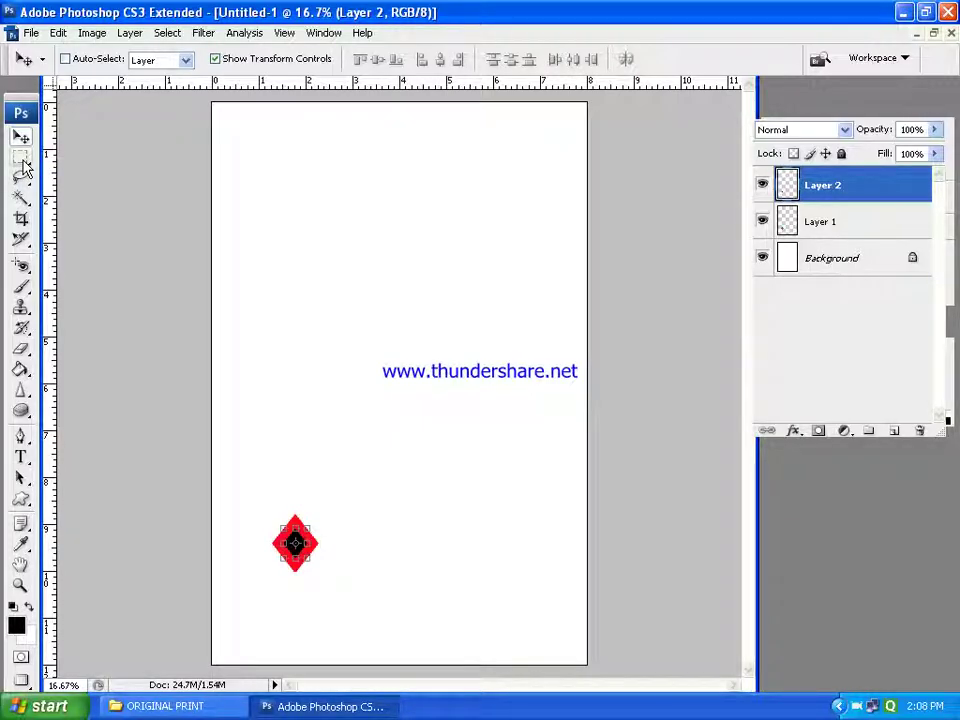
pyautogui.click(22, 162)
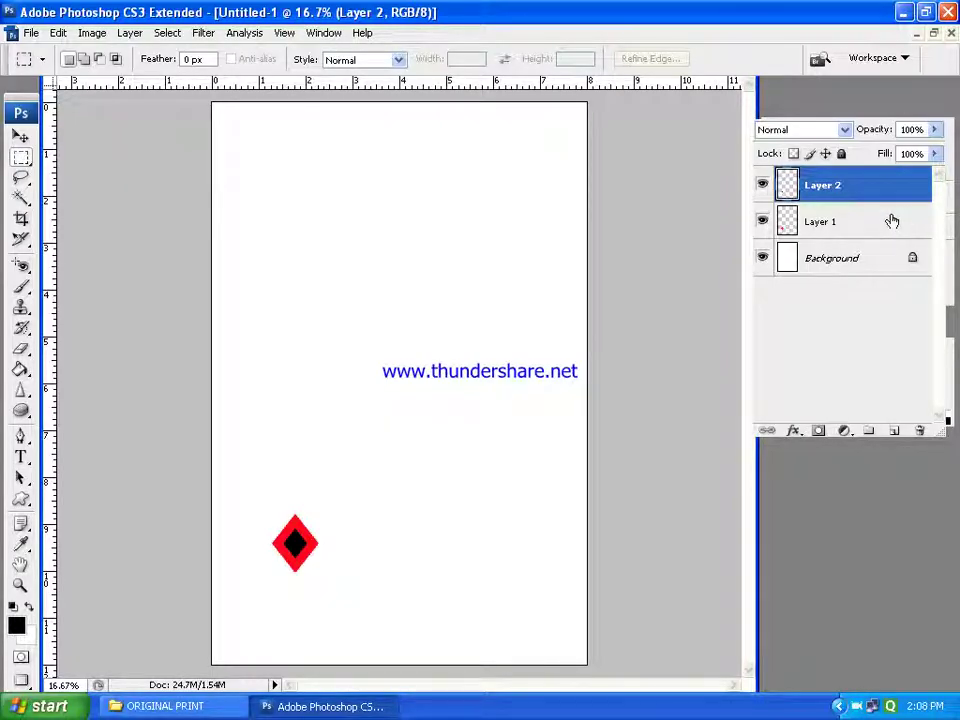
pyautogui.keyDown('shift'); pyautogui.click(892, 221); pyautogui.keyUp('shift')
pyautogui.moveTo(896, 214); pyautogui.dragTo(894, 430)
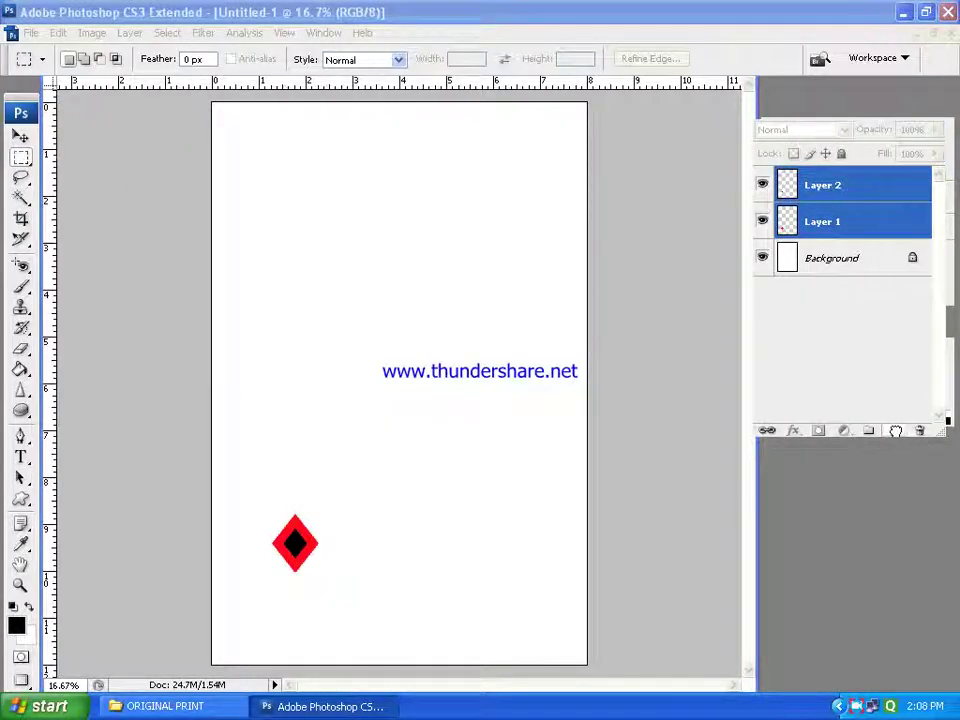
pyautogui.click(20, 136)
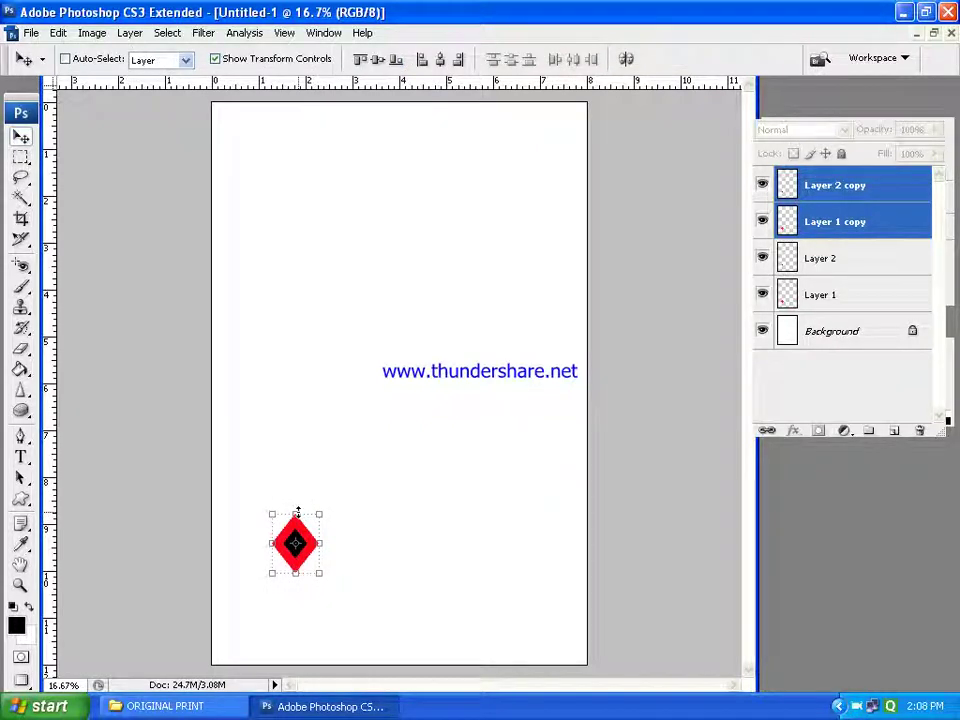
# Move the copied diamond just above the original and scale it to 84.5%
pyautogui.click(297, 511)
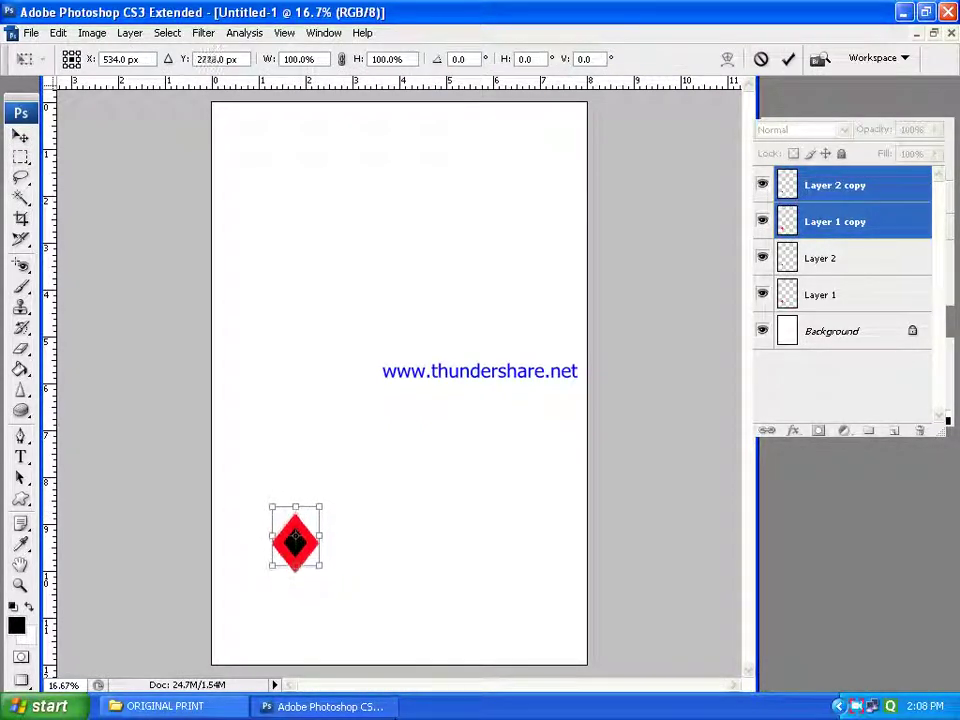
pyautogui.moveTo(296, 545); pyautogui.dragTo(295, 482)
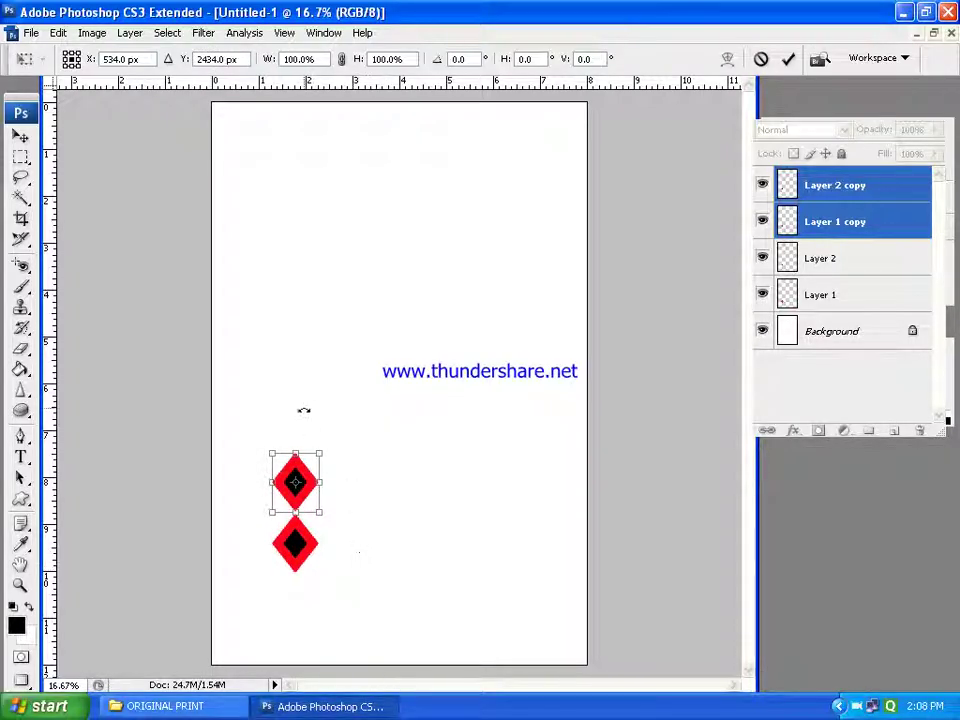
pyautogui.moveTo(321, 453); pyautogui.dragTo(318, 459)
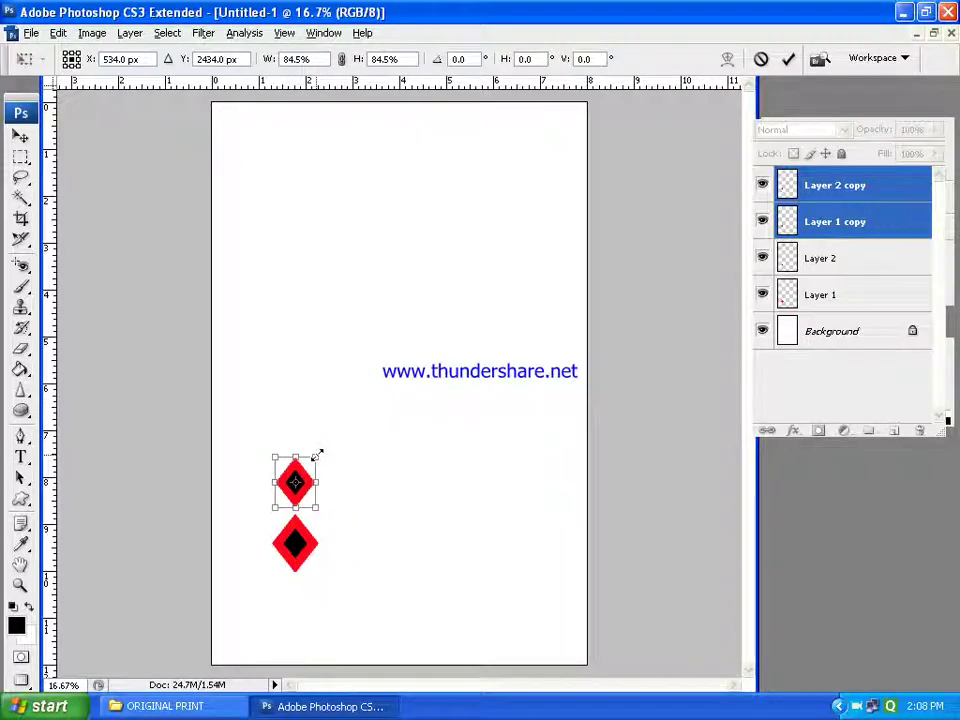
pyautogui.press('Down')
pyautogui.press('Down')
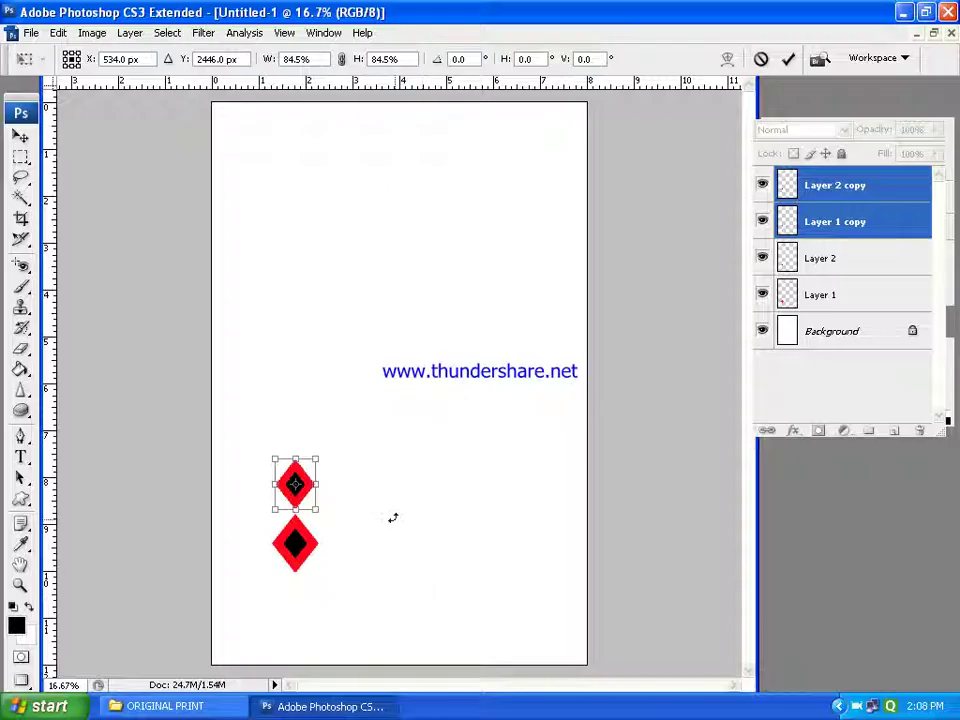
pyautogui.press('Return')
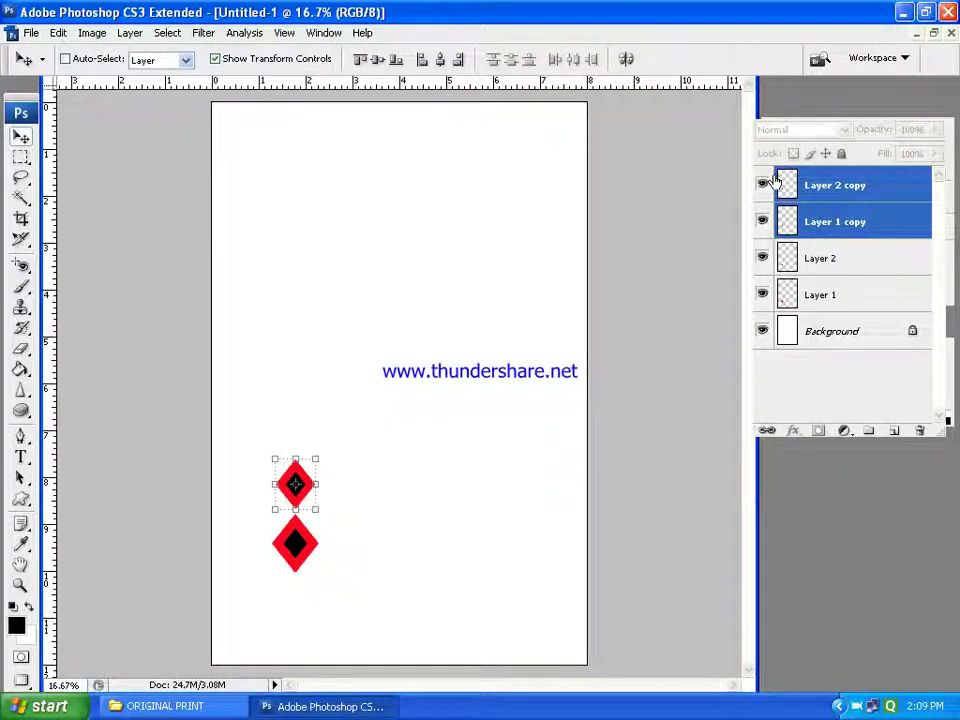
# Merge Layer 1 and Layer 1 copy into a single red diamond layer
pyautogui.click(808, 226)
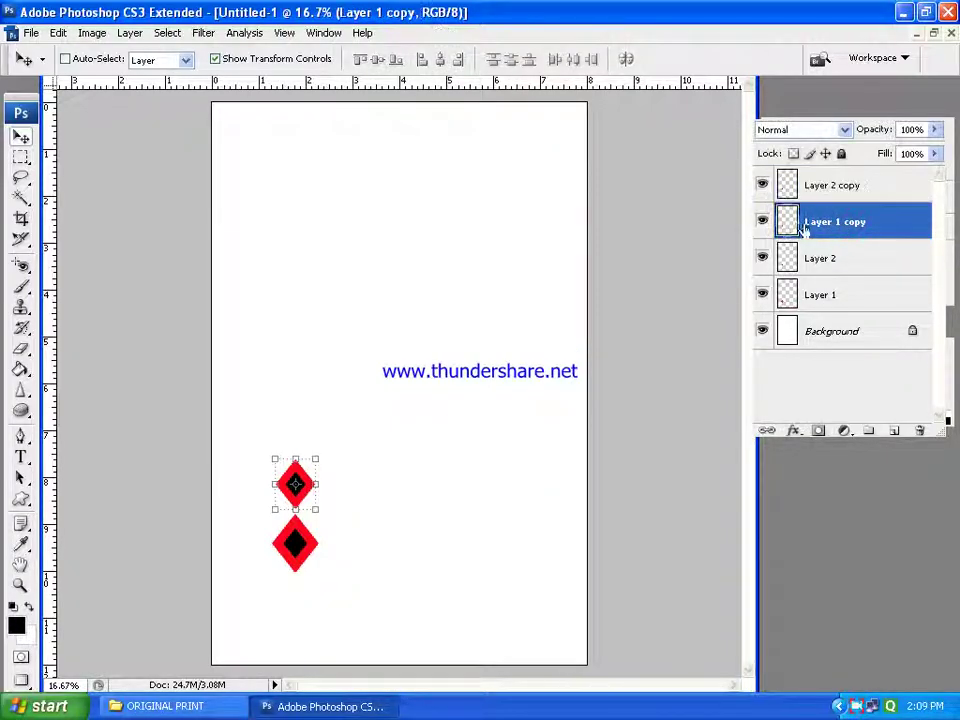
pyautogui.click(762, 221)
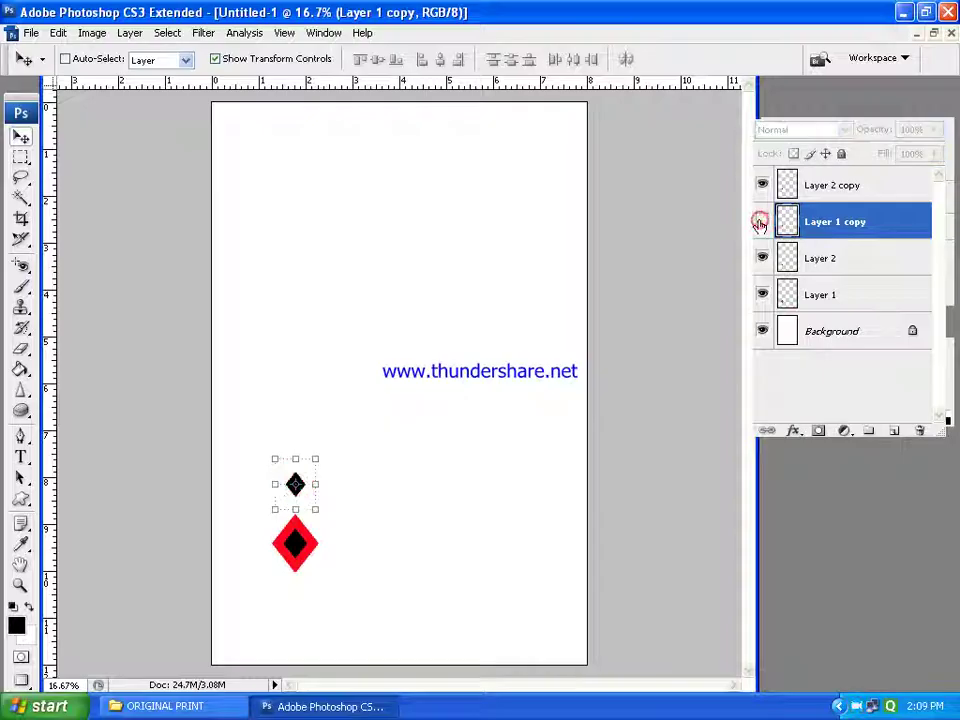
pyautogui.keyDown('shift'); pyautogui.click(872, 291); pyautogui.keyUp('shift')
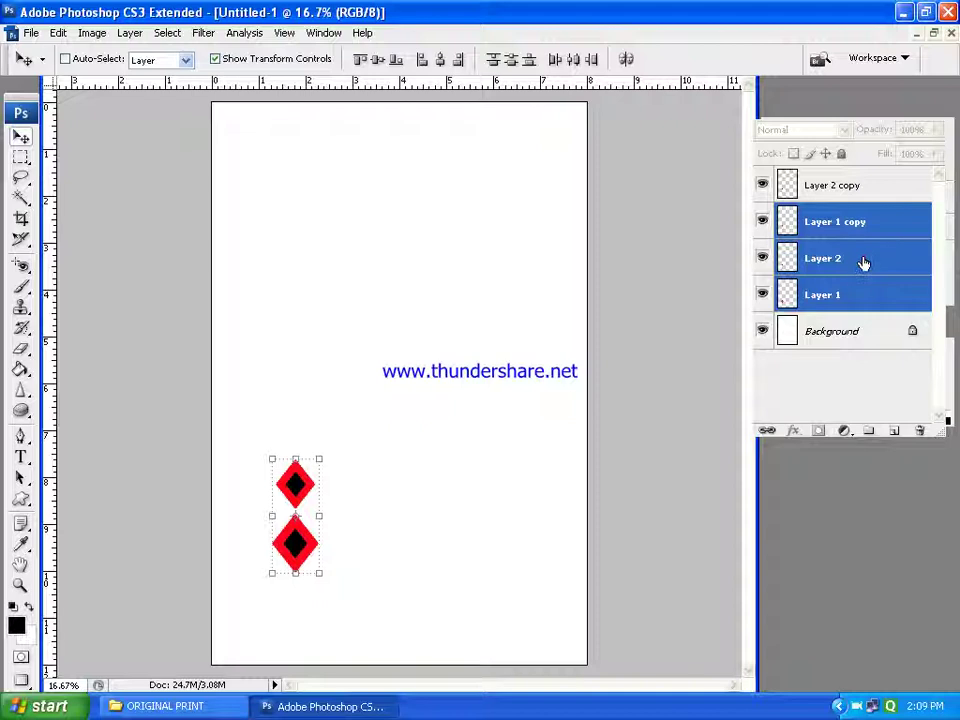
pyautogui.keyDown('ctrl'); pyautogui.click(861, 260); pyautogui.keyUp('ctrl')
pyautogui.click(940, 124)
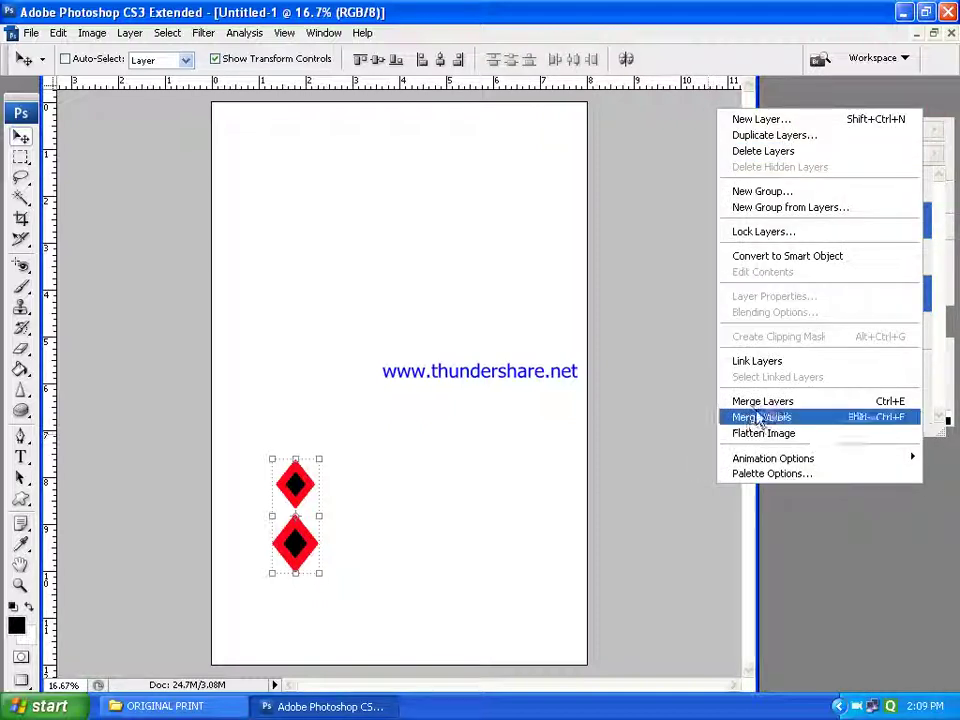
pyautogui.click(770, 401)
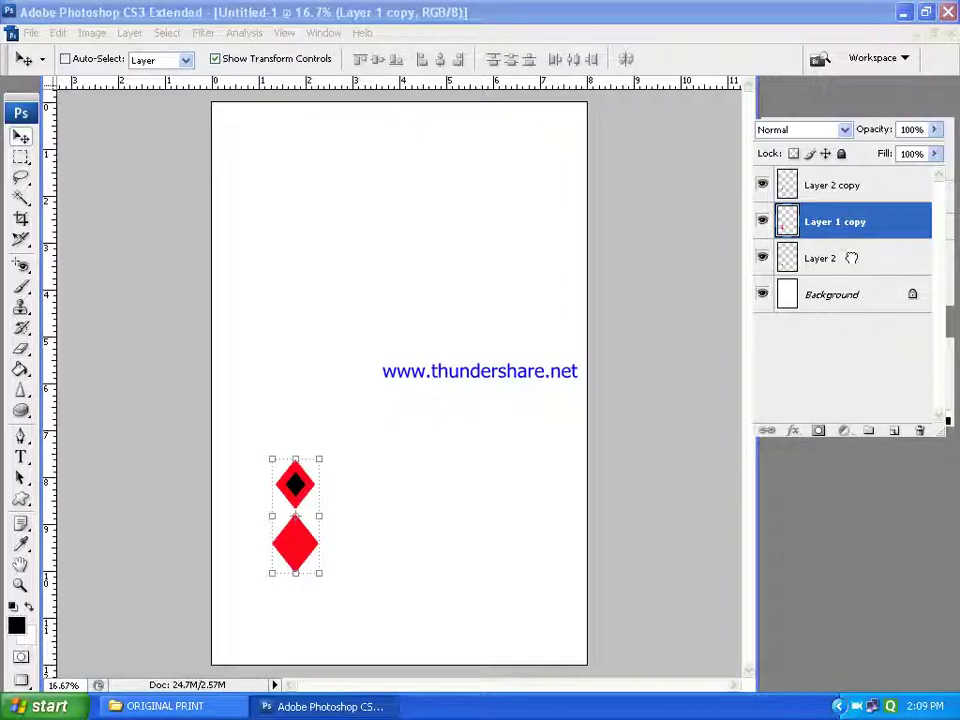
# Move the black centres above the red layer and merge Layer 2 with Layer 2 copy
pyautogui.moveTo(820, 258); pyautogui.dragTo(833, 222)
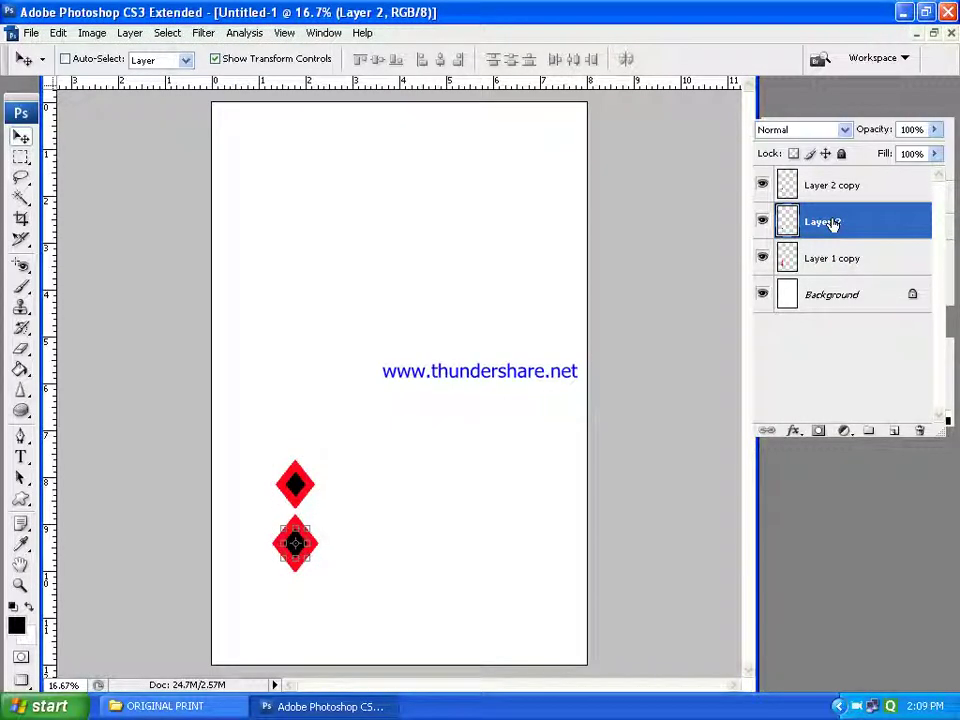
pyautogui.keyDown('shift'); pyautogui.click(846, 186); pyautogui.keyUp('shift')
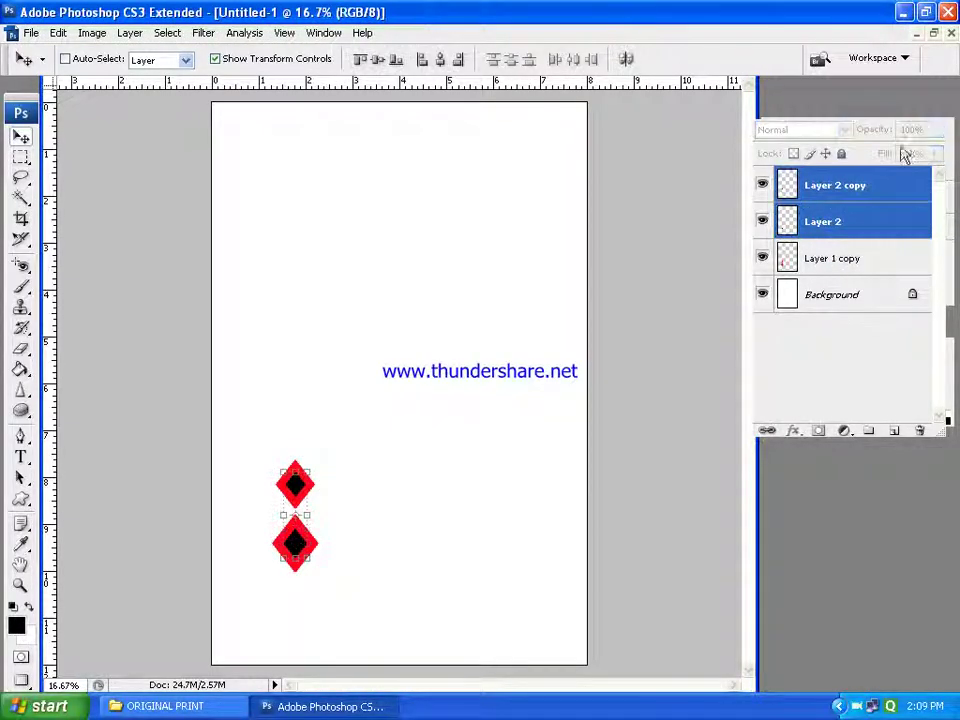
pyautogui.click(939, 118)
pyautogui.click(783, 404)
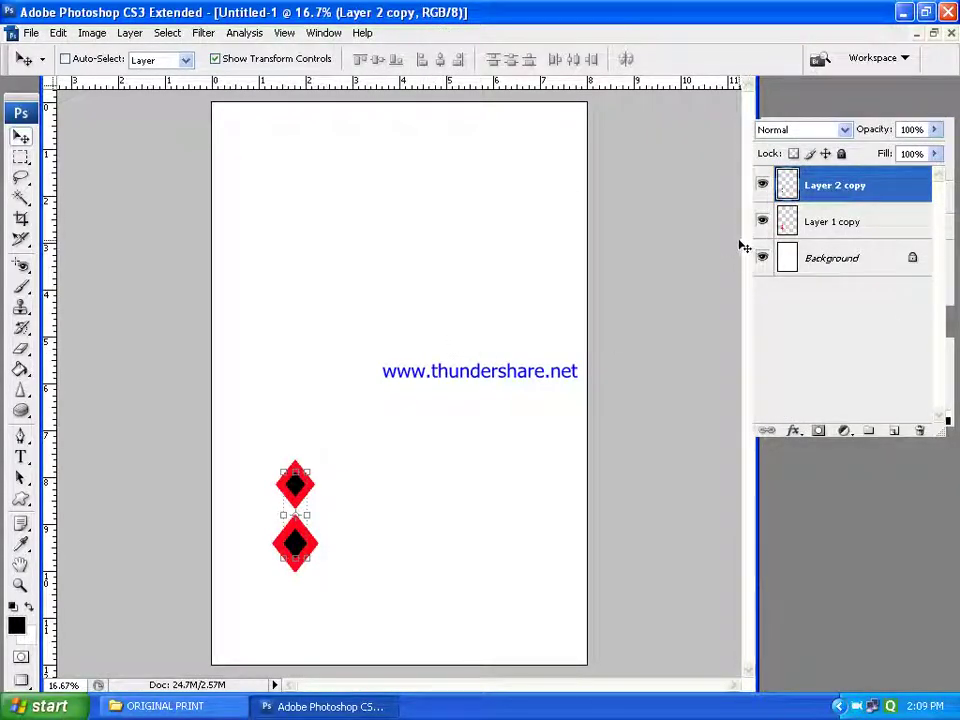
pyautogui.click(762, 186)
pyautogui.keyDown('shift'); pyautogui.click(833, 222); pyautogui.keyUp('shift')
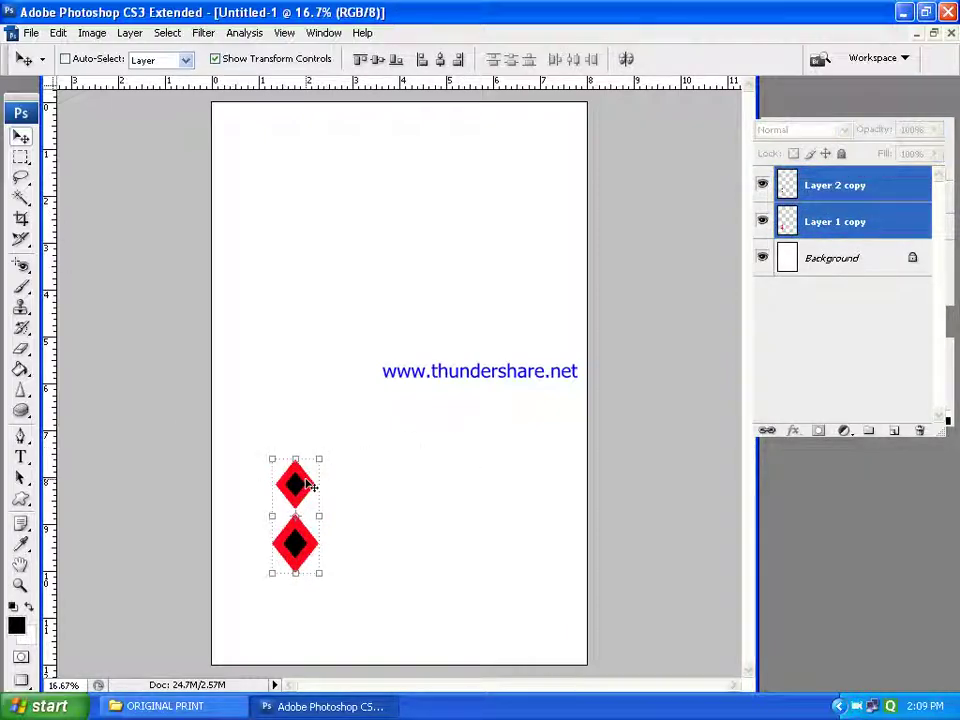
# Move the diamond pair to the bottom-left corner, duplicate it, and nudge the copy upward
pyautogui.moveTo(305, 485); pyautogui.dragTo(252, 570)
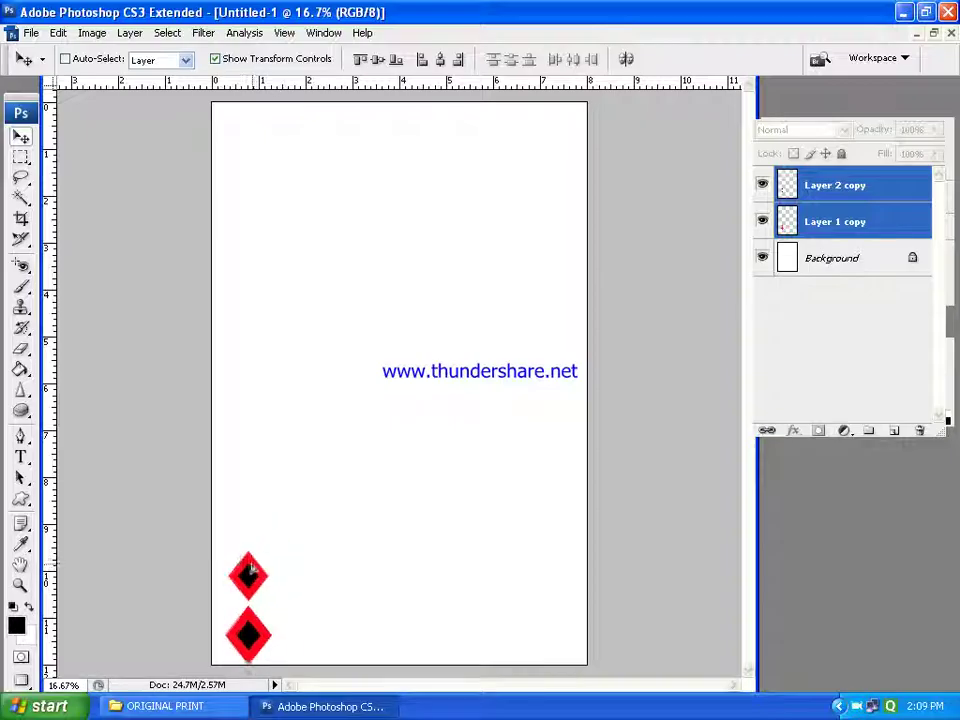
pyautogui.moveTo(252, 570); pyautogui.dragTo(251, 574)
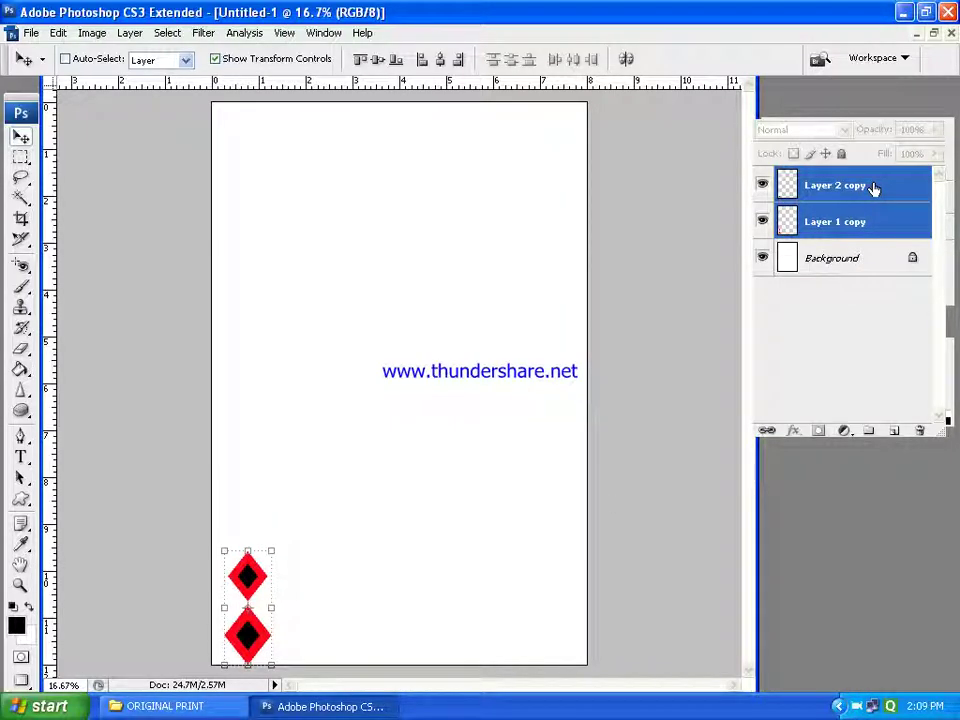
pyautogui.moveTo(873, 188); pyautogui.dragTo(893, 432)
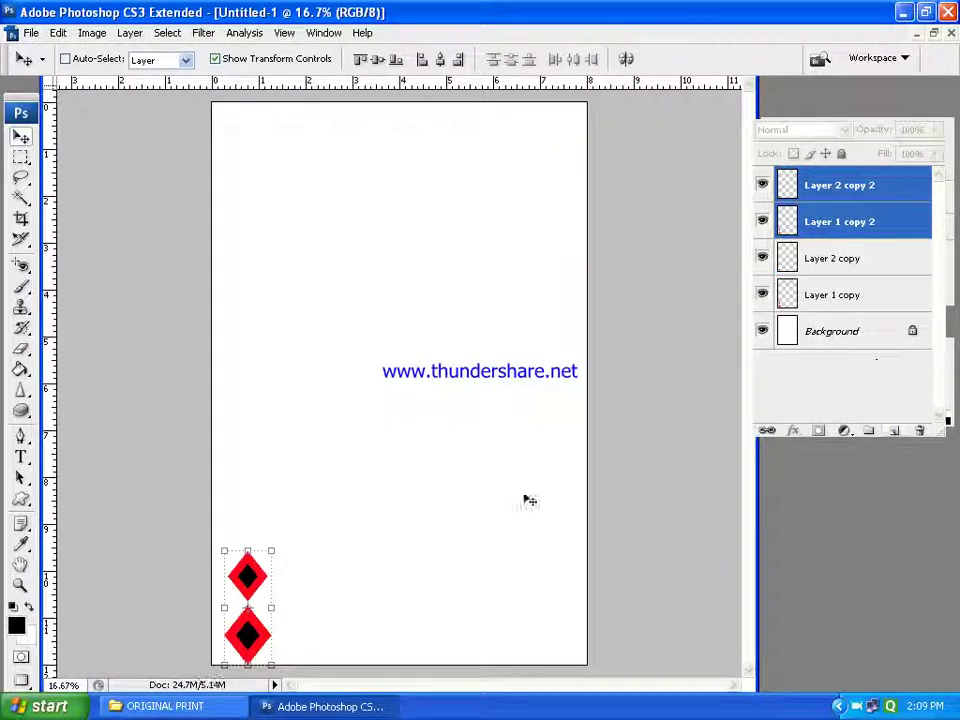
pyautogui.hotkey('ctrl', 't')
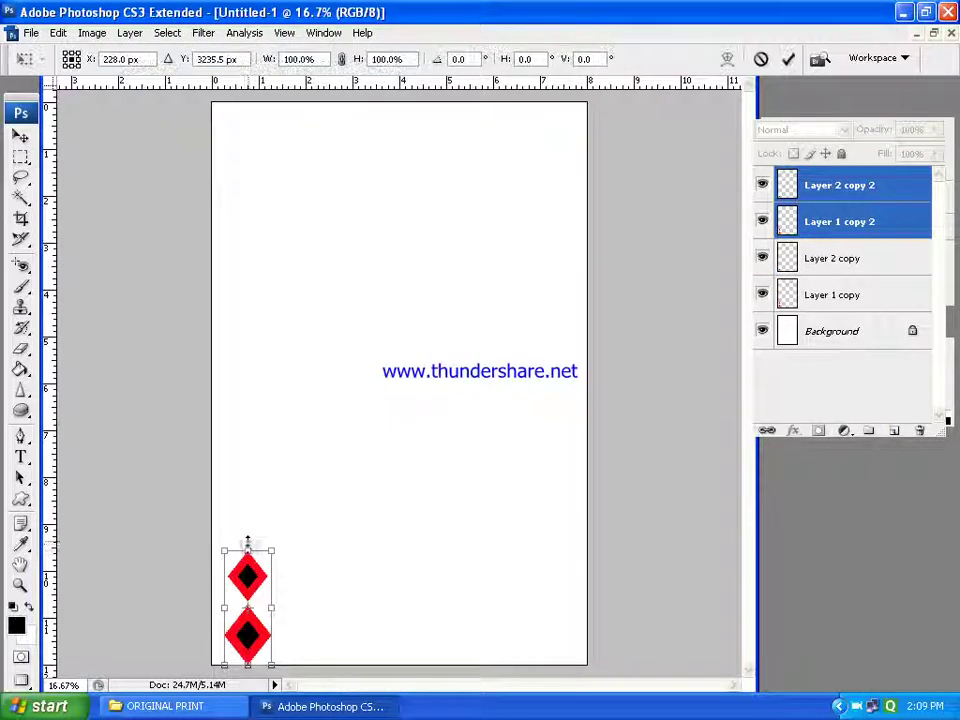
pyautogui.hotkey('shift', 'Up')
pyautogui.hotkey('shift', 'Up')
pyautogui.hotkey('shift', 'Up')
pyautogui.hotkey('shift', 'Up')
pyautogui.hotkey('shift', 'Up')
pyautogui.hotkey('shift', 'Up')
pyautogui.hotkey('shift', 'Up')
pyautogui.hotkey('shift', 'Up')
pyautogui.hotkey('shift', 'Up')
pyautogui.hotkey('shift', 'Up')
pyautogui.hotkey('shift', 'Up')
pyautogui.hotkey('shift', 'Up')
pyautogui.press('Up')
pyautogui.press('Up')
pyautogui.press('Up')
pyautogui.press('Up')
pyautogui.press('Up')
pyautogui.press('Up')
pyautogui.press('Up')
pyautogui.press('Up')
pyautogui.press('Up')
pyautogui.press('Up')
pyautogui.press('Up')
pyautogui.press('Up')
pyautogui.press('Up')
pyautogui.press('Up')
pyautogui.press('Up')
pyautogui.press('Up')
pyautogui.press('Up')
pyautogui.press('Up')
pyautogui.press('Up')
pyautogui.press('Up')
pyautogui.press('Up')
pyautogui.press('Up')
pyautogui.press('Up')
pyautogui.press('Up')
pyautogui.hotkey('shift', 'Up')
pyautogui.hotkey('shift', 'Up')
pyautogui.hotkey('shift', 'Up')
pyautogui.hotkey('shift', 'Up')
pyautogui.hotkey('shift', 'Up')
pyautogui.hotkey('shift', 'Up')
pyautogui.hotkey('shift', 'Up')
pyautogui.hotkey('shift', 'Up')
pyautogui.hotkey('shift', 'Up')
pyautogui.hotkey('shift', 'Up')
pyautogui.hotkey('shift', 'Up')
pyautogui.hotkey('shift', 'Up')
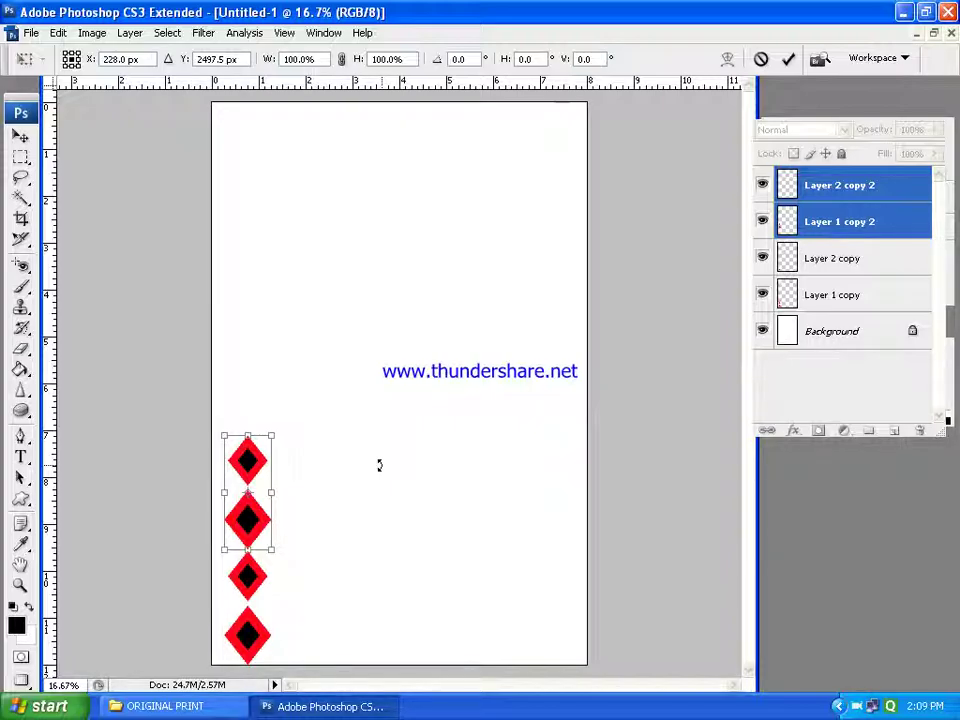
pyautogui.press('Return')
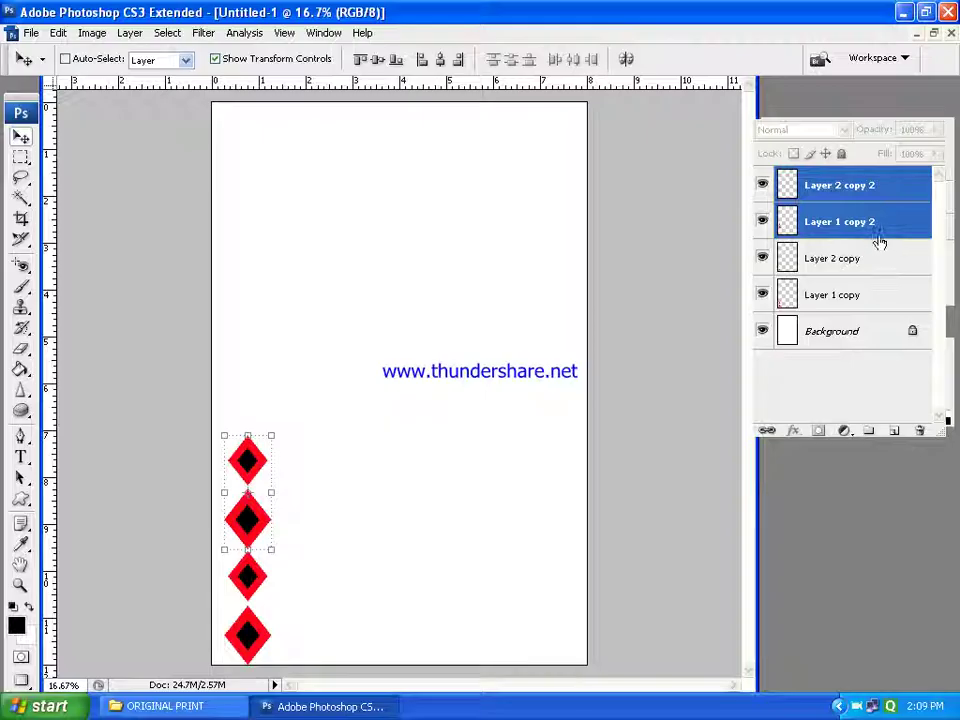
# Reposition the Layer 1 copy 2 diamond pair directly above the bottom pair
pyautogui.click(869, 228)
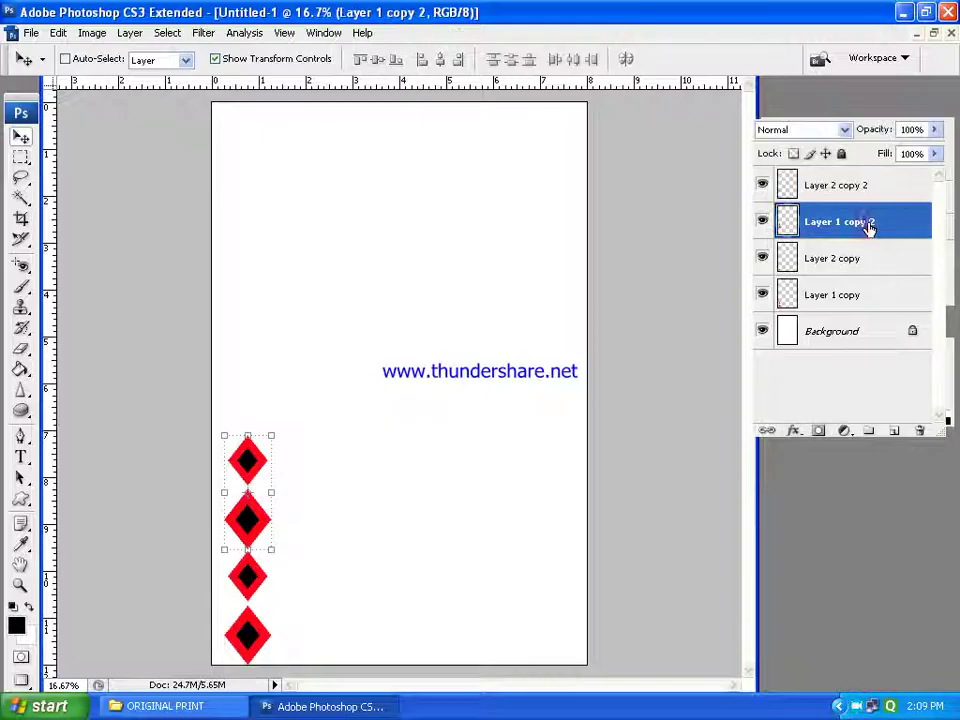
pyautogui.click(763, 221)
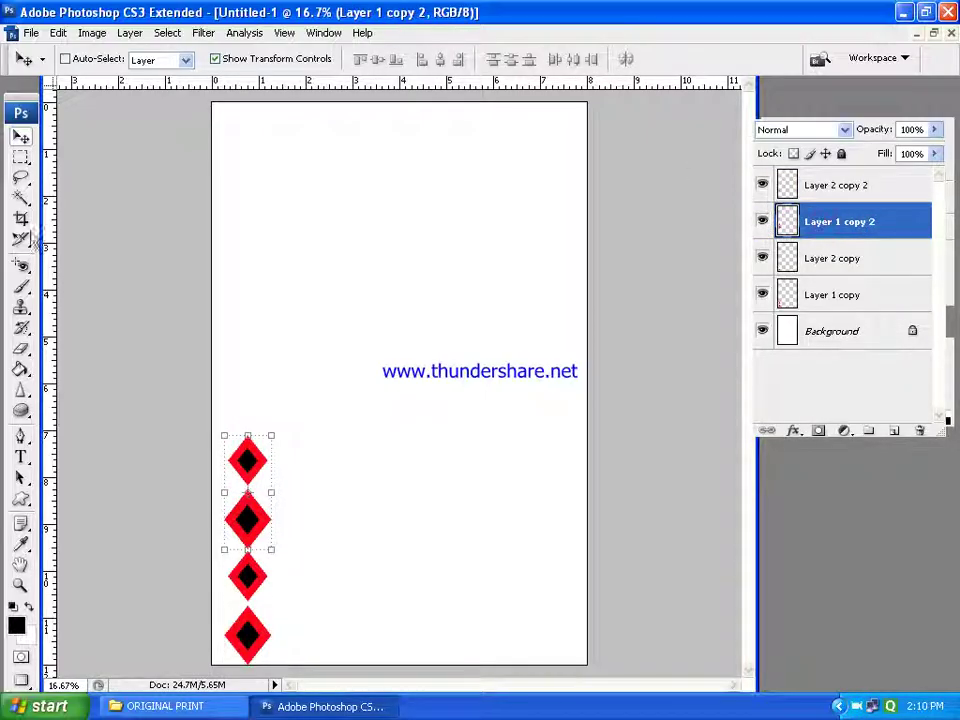
pyautogui.click(20, 158)
pyautogui.click(245, 434)
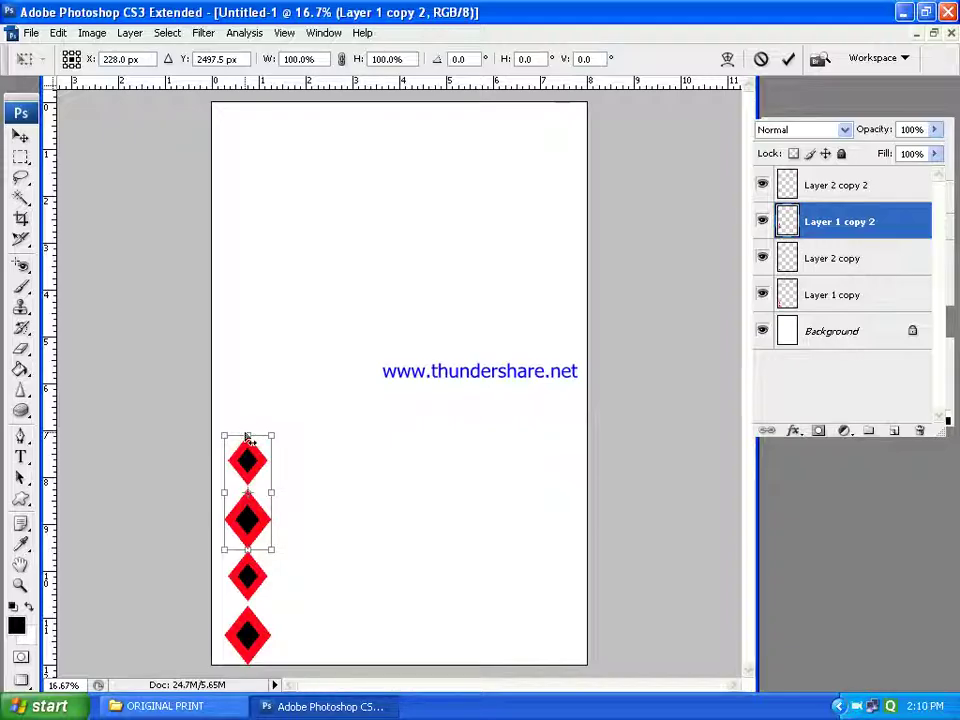
pyautogui.moveTo(248, 438); pyautogui.dragTo(248, 322)
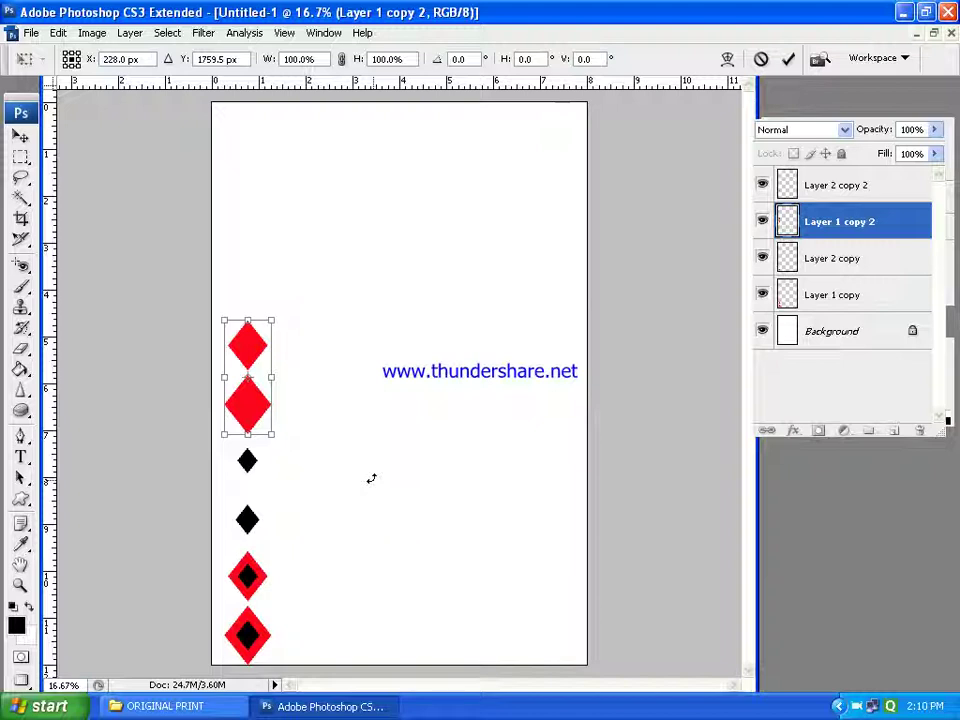
pyautogui.press('Escape')
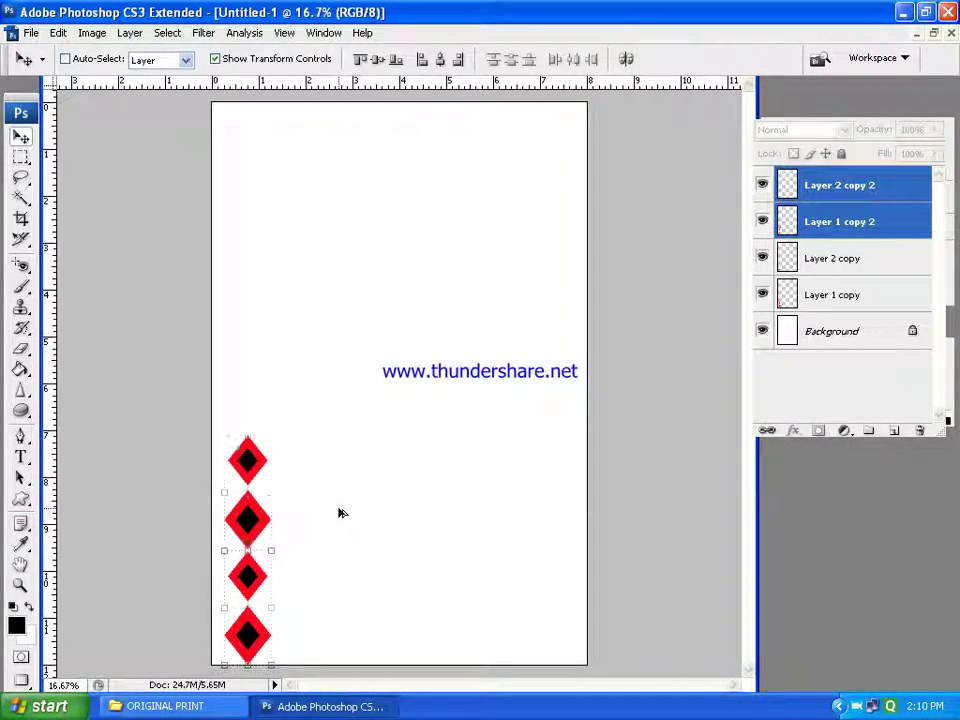
pyautogui.hotkey('ctrl', 'z')
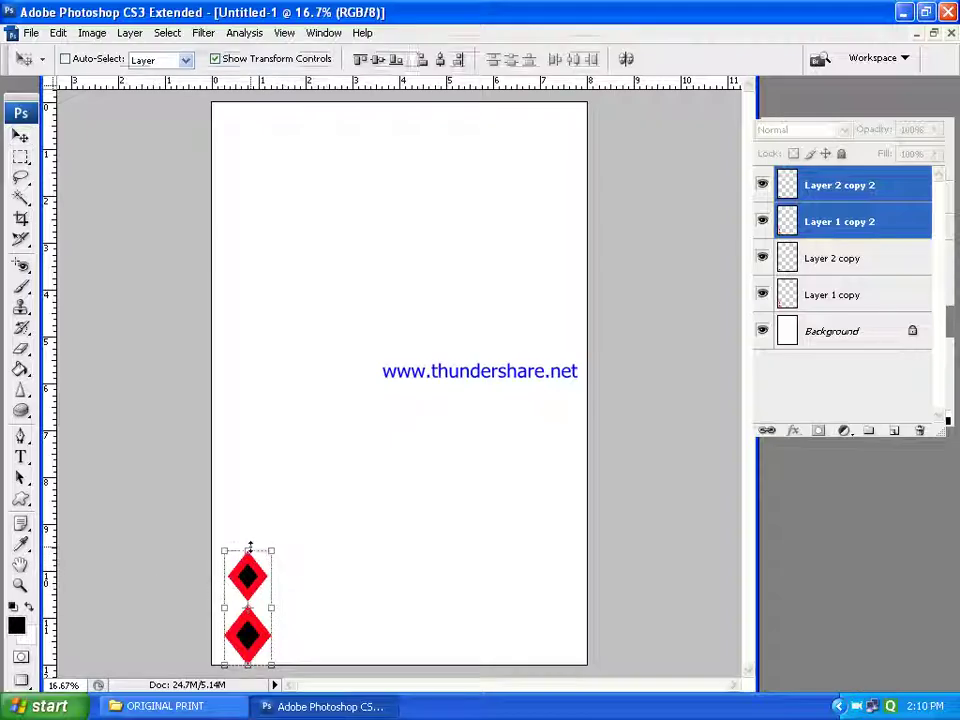
pyautogui.click(250, 545)
pyautogui.hotkey('shift', 'Up')
pyautogui.hotkey('shift', 'Up')
pyautogui.hotkey('shift', 'Up')
pyautogui.hotkey('shift', 'Up')
pyautogui.hotkey('shift', 'Up')
pyautogui.hotkey('shift', 'Up')
pyautogui.hotkey('shift', 'Up')
pyautogui.hotkey('shift', 'Up')
pyautogui.hotkey('shift', 'Up')
pyautogui.hotkey('shift', 'Up')
pyautogui.hotkey('shift', 'Up')
pyautogui.hotkey('shift', 'Up')
pyautogui.hotkey('shift', 'Up')
pyautogui.hotkey('shift', 'Up')
pyautogui.hotkey('shift', 'Up')
pyautogui.hotkey('shift', 'Up')
pyautogui.hotkey('shift', 'Up')
pyautogui.hotkey('shift', 'Up')
pyautogui.hotkey('shift', 'Up')
pyautogui.hotkey('shift', 'Up')
pyautogui.hotkey('shift', 'Up')
pyautogui.hotkey('shift', 'Up')
pyautogui.hotkey('shift', 'Up')
pyautogui.hotkey('shift', 'Up')
pyautogui.hotkey('shift', 'Up')
pyautogui.hotkey('shift', 'Up')
pyautogui.hotkey('shift', 'Up')
pyautogui.hotkey('shift', 'Up')
pyautogui.hotkey('shift', 'Up')
pyautogui.hotkey('shift', 'Up')
pyautogui.hotkey('shift', 'Up')
pyautogui.hotkey('shift', 'Up')
pyautogui.hotkey('shift', 'Up')
pyautogui.hotkey('shift', 'Up')
pyautogui.hotkey('shift', 'Up')
pyautogui.hotkey('shift', 'Up')
pyautogui.hotkey('shift', 'Up')
pyautogui.hotkey('shift', 'Up')
pyautogui.hotkey('shift', 'Up')
pyautogui.hotkey('shift', 'Up')
pyautogui.hotkey('shift', 'Up')
pyautogui.hotkey('shift', 'Up')
pyautogui.hotkey('shift', 'Up')
pyautogui.hotkey('shift', 'Up')
pyautogui.hotkey('shift', 'Up')
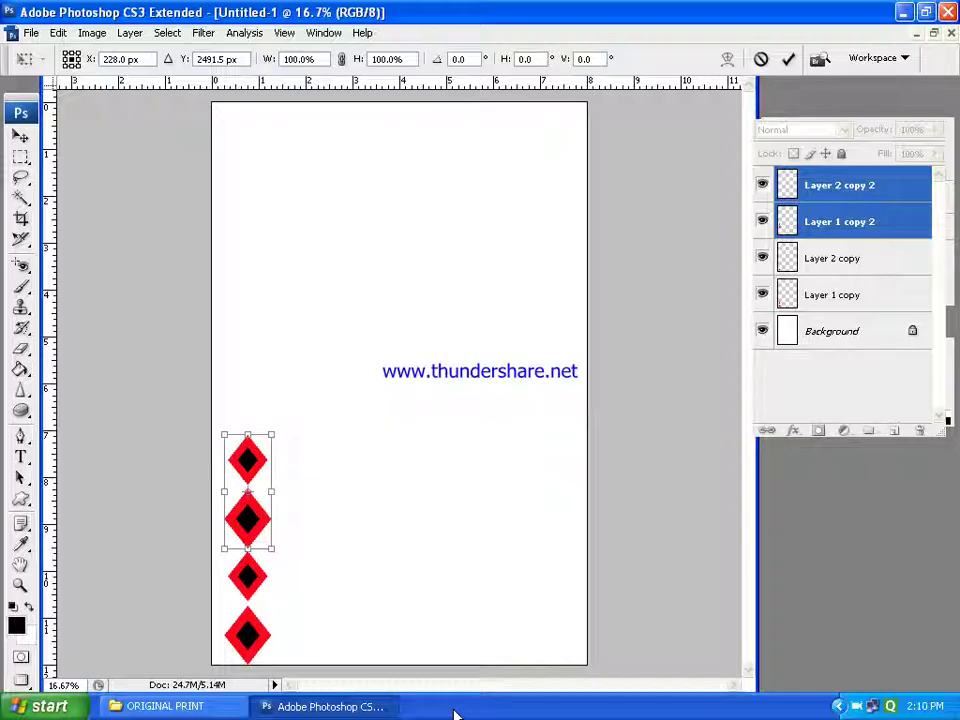
pyautogui.press('Return')
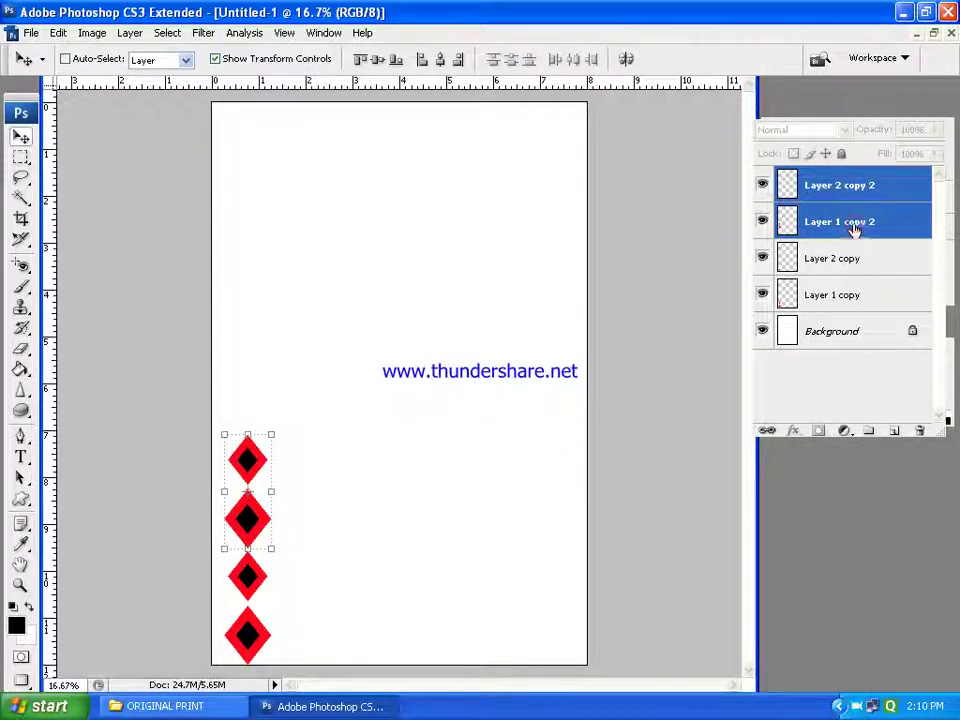
# Repeat the upward transform on Layer 1 copy 2 and Layer 2 copy 2 to reach the page top
pyautogui.click(853, 229)
pyautogui.hotkey('ctrl', 'alt', 'shift', 't')
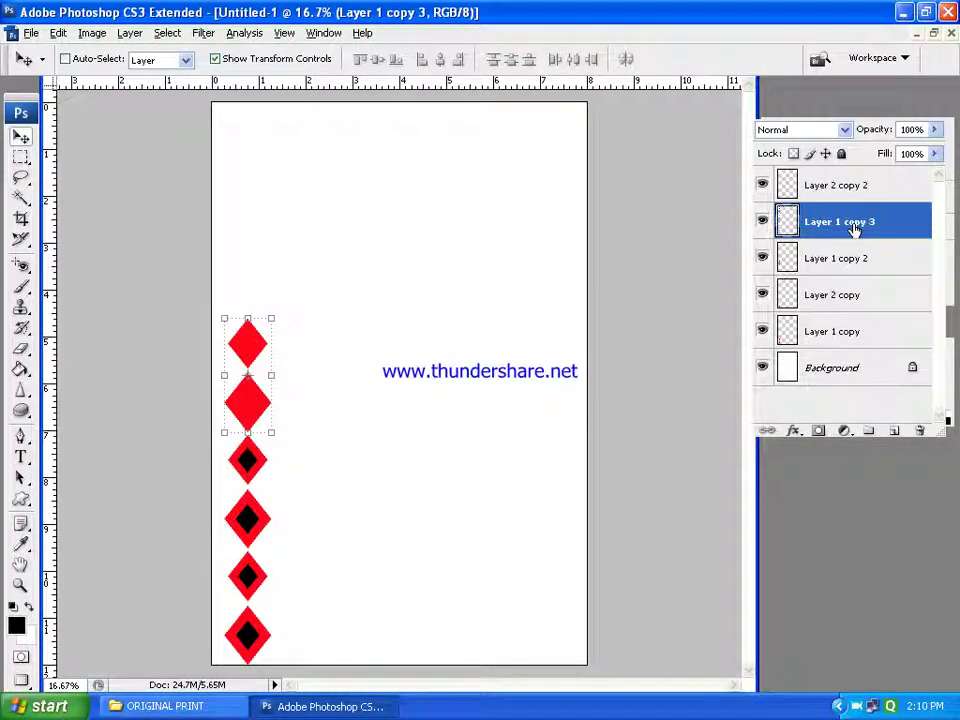
pyautogui.hotkey('ctrl', 'alt', 'shift', 't')
pyautogui.hotkey('ctrl', 'alt', 'shift', 't')
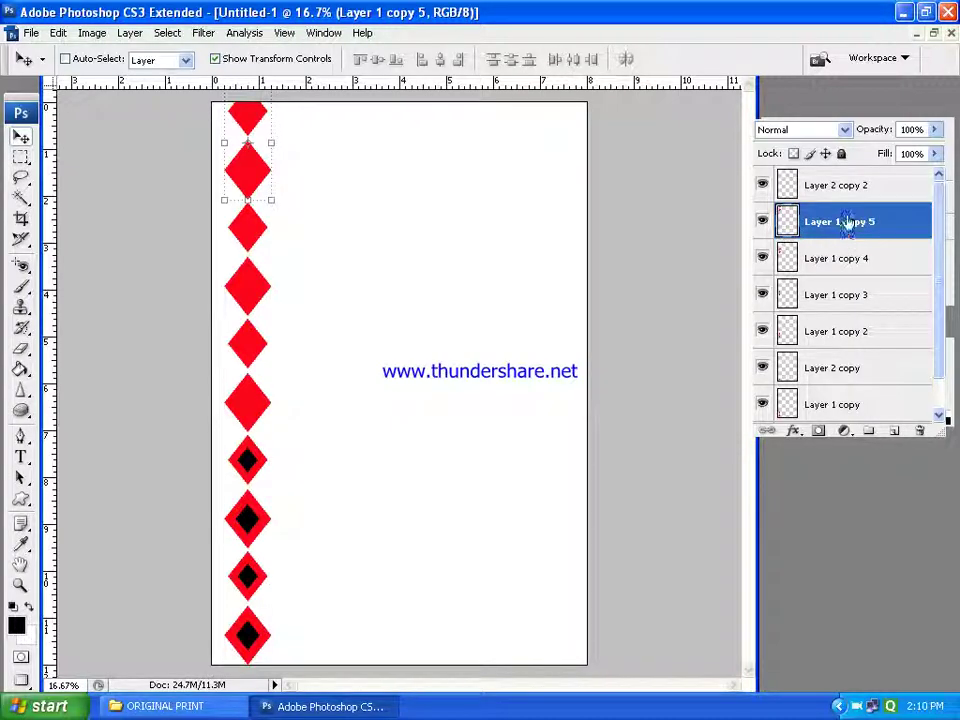
pyautogui.click(843, 187)
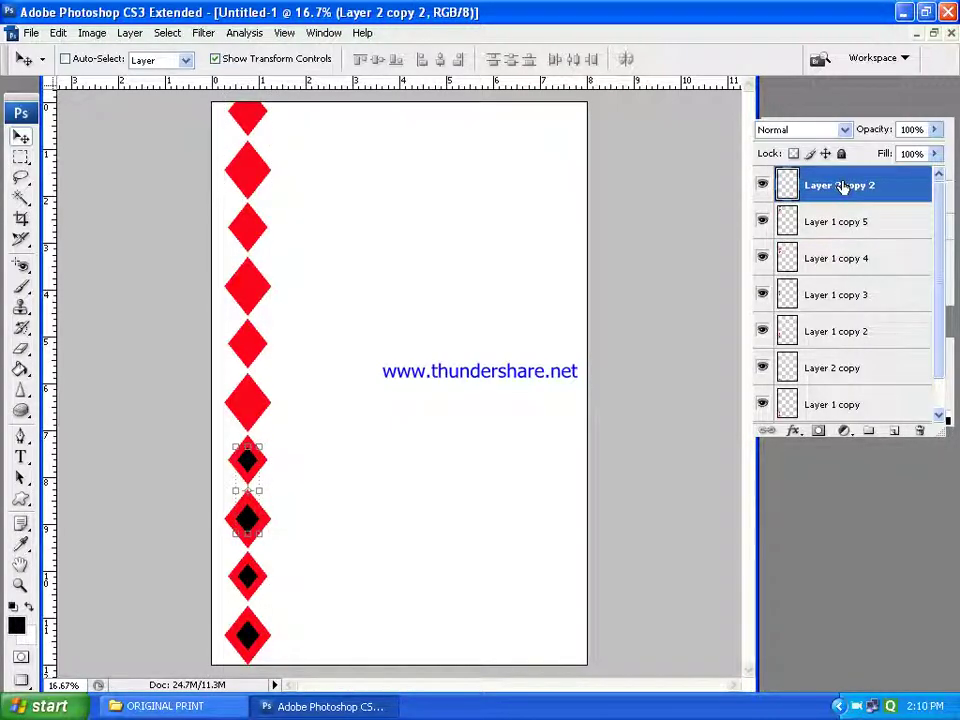
pyautogui.hotkey('ctrl', 'alt', 'shift', 't')
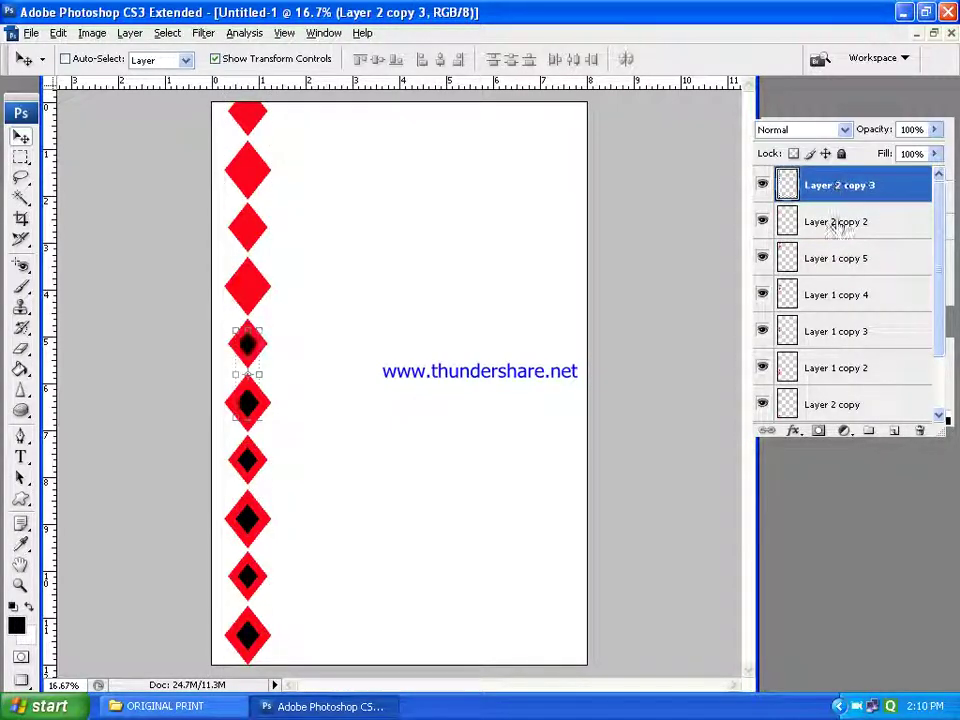
pyautogui.hotkey('ctrl', 'alt', 'shift', 't')
pyautogui.hotkey('ctrl', 'alt', 'shift', 't')
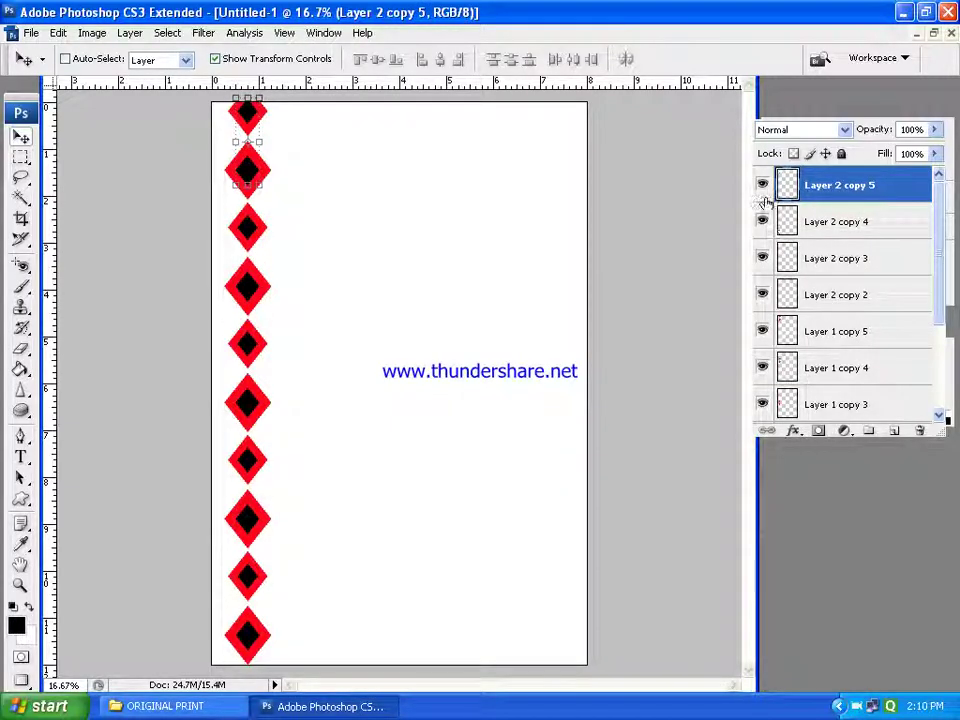
pyautogui.click(763, 331)
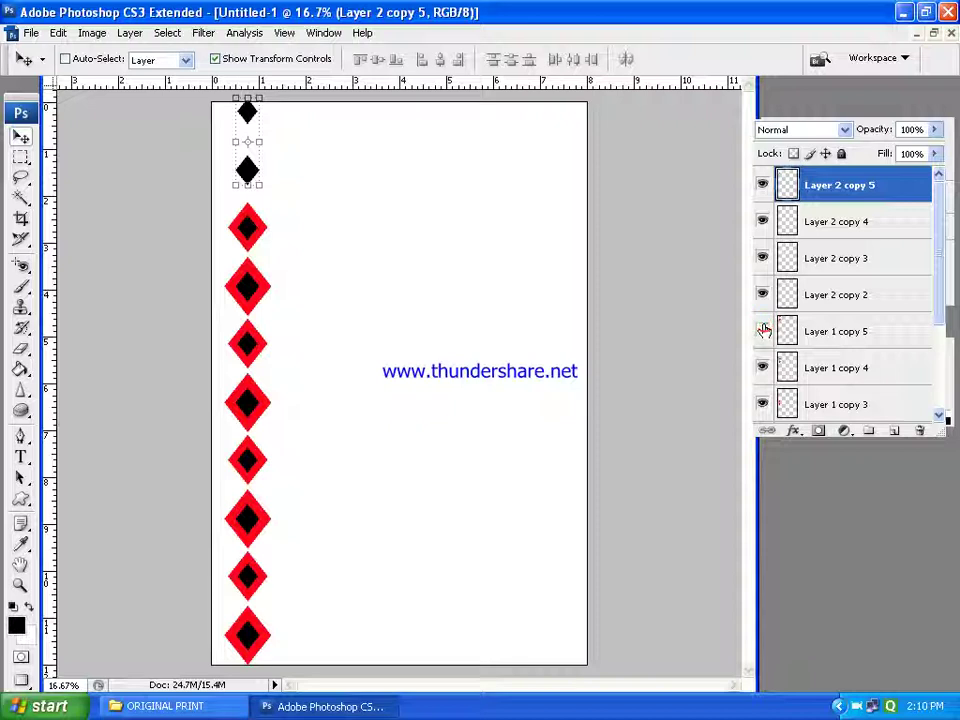
# Check Layer 1 copy 5 and Layer 2 copy 2, then merge the selected black-centre copy layers into one
pyautogui.click(763, 324)
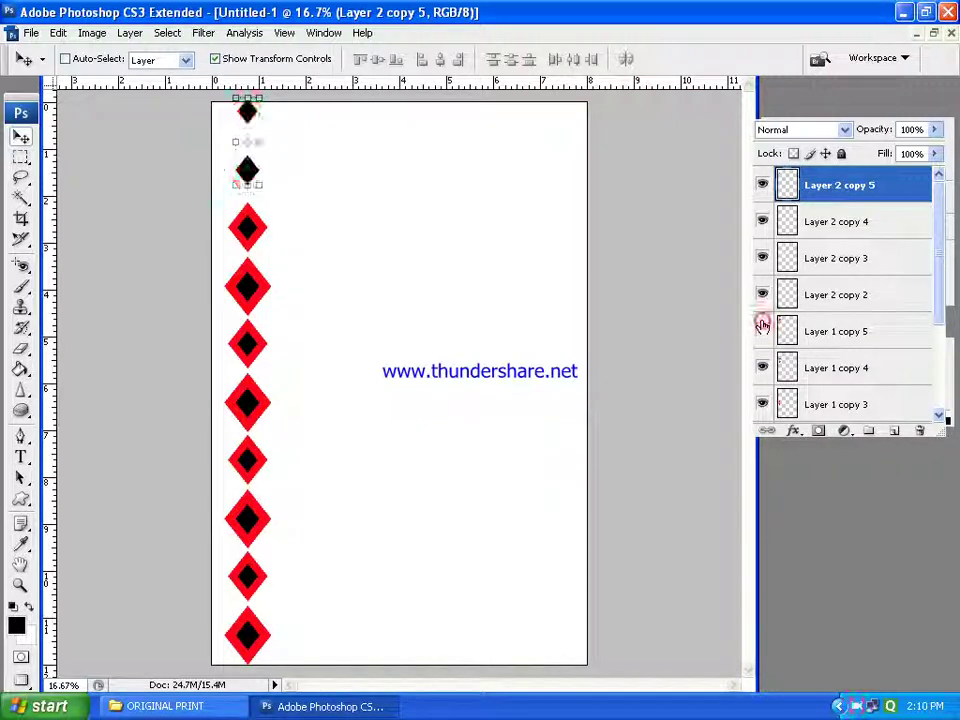
pyautogui.click(763, 327)
pyautogui.click(763, 294)
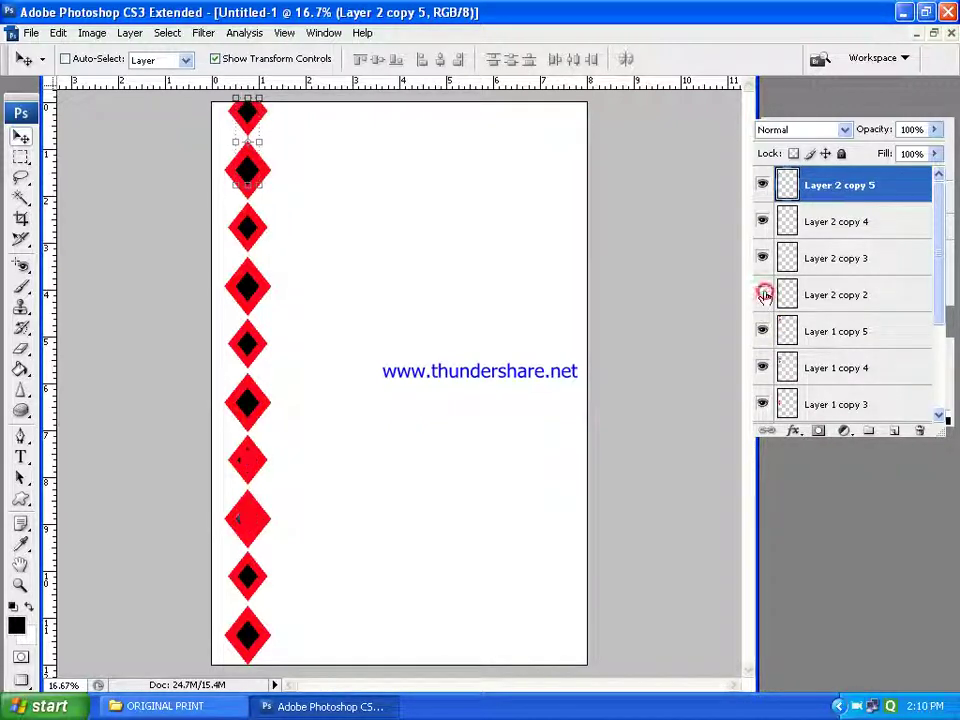
pyautogui.click(763, 294)
pyautogui.click(820, 296)
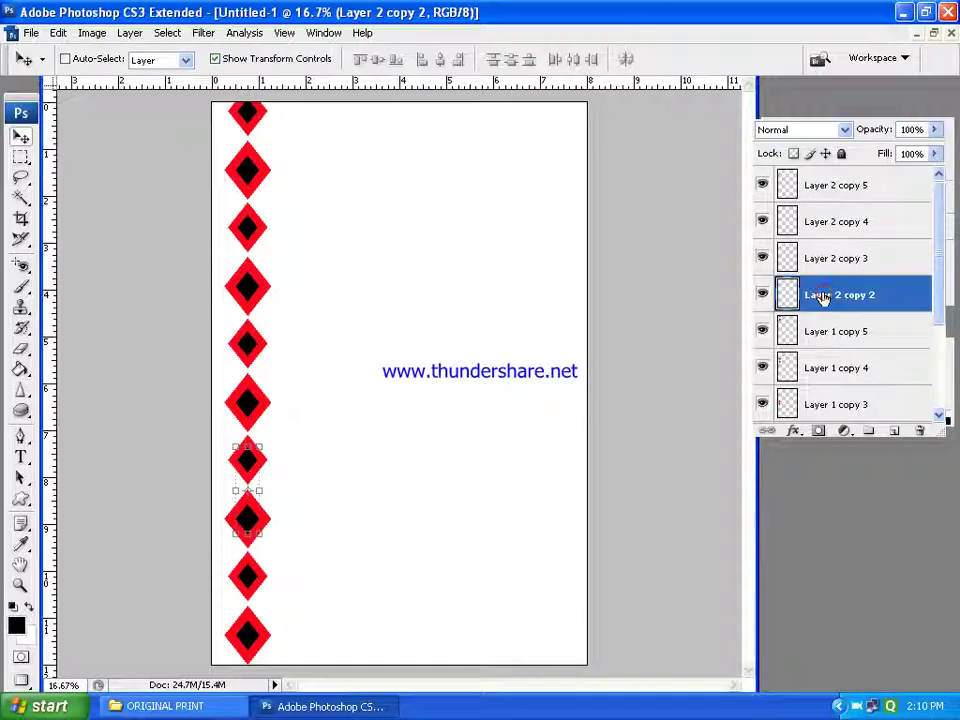
pyautogui.keyDown('shift'); pyautogui.click(833, 188); pyautogui.keyUp('shift')
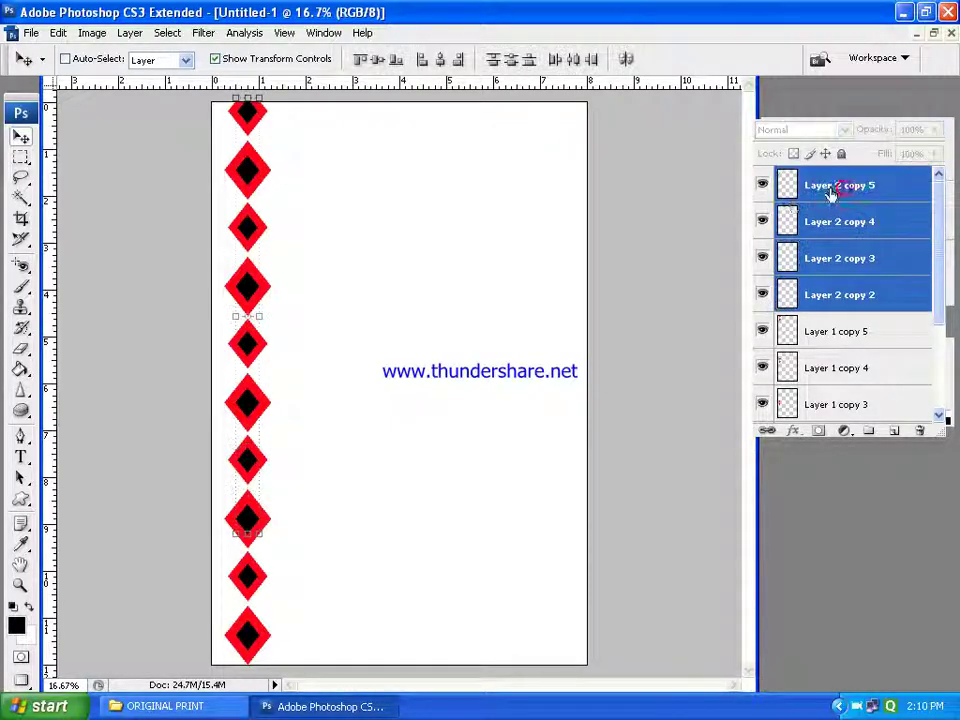
pyautogui.click(764, 220)
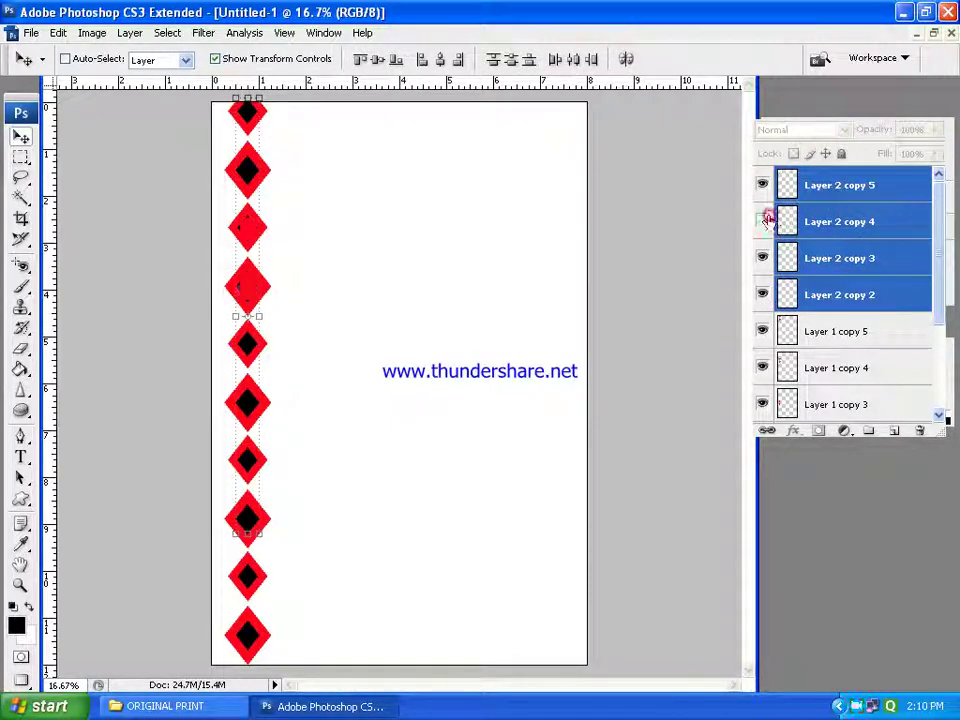
pyautogui.click(938, 129)
pyautogui.click(763, 401)
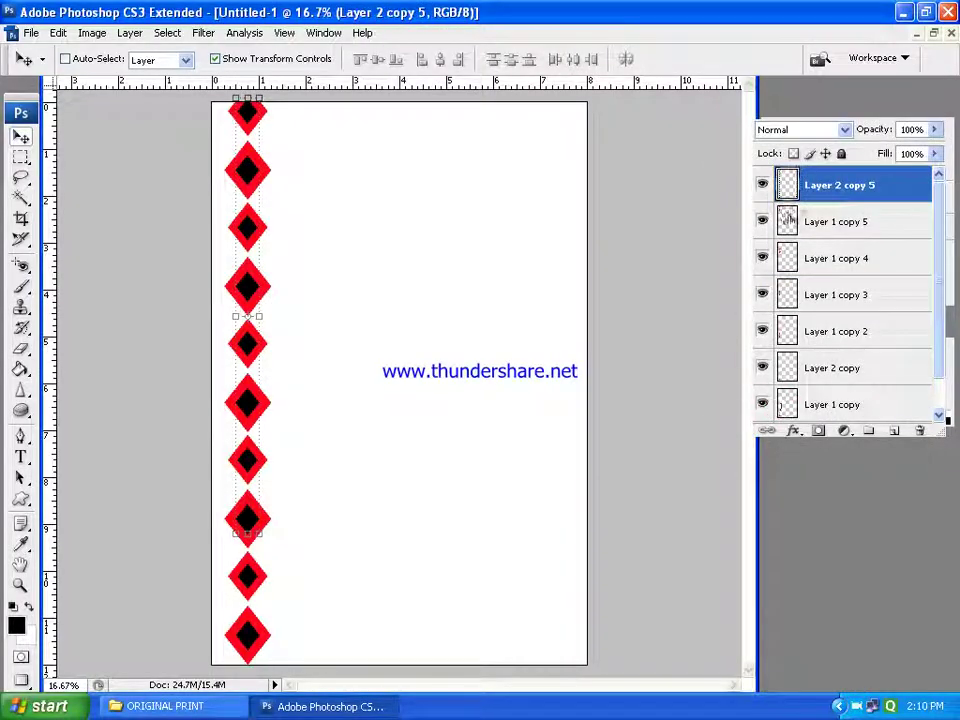
pyautogui.click(763, 186)
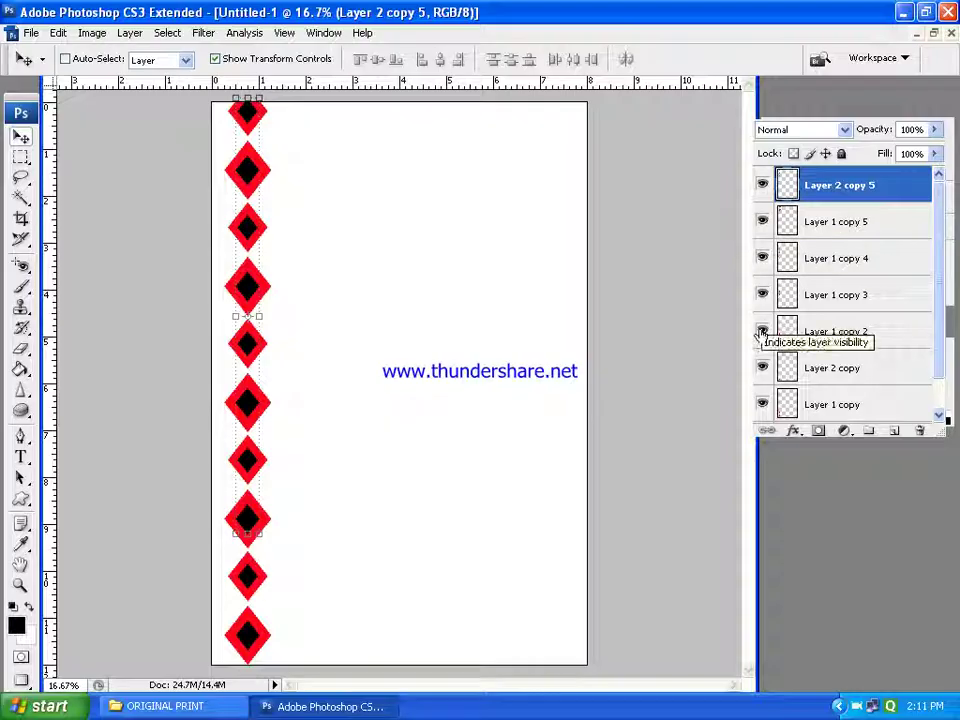
# Move Layer 2 copy under Layer 2 copy 5 and merge Layer 2 copy 5 down into it
pyautogui.click(761, 368)
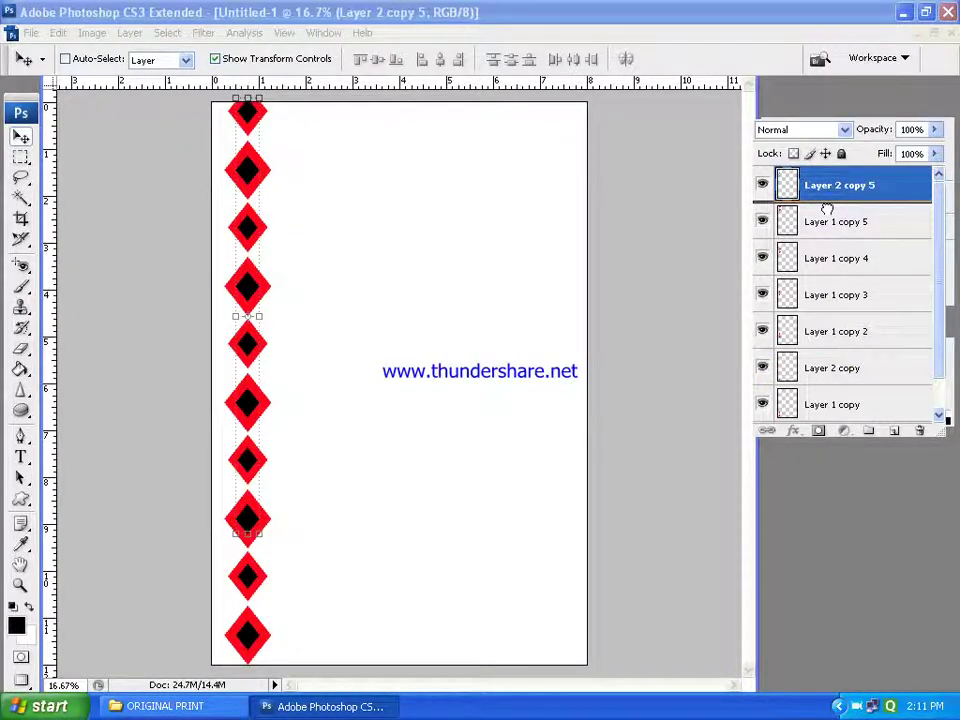
pyautogui.moveTo(817, 368); pyautogui.dragTo(826, 215)
pyautogui.click(761, 185)
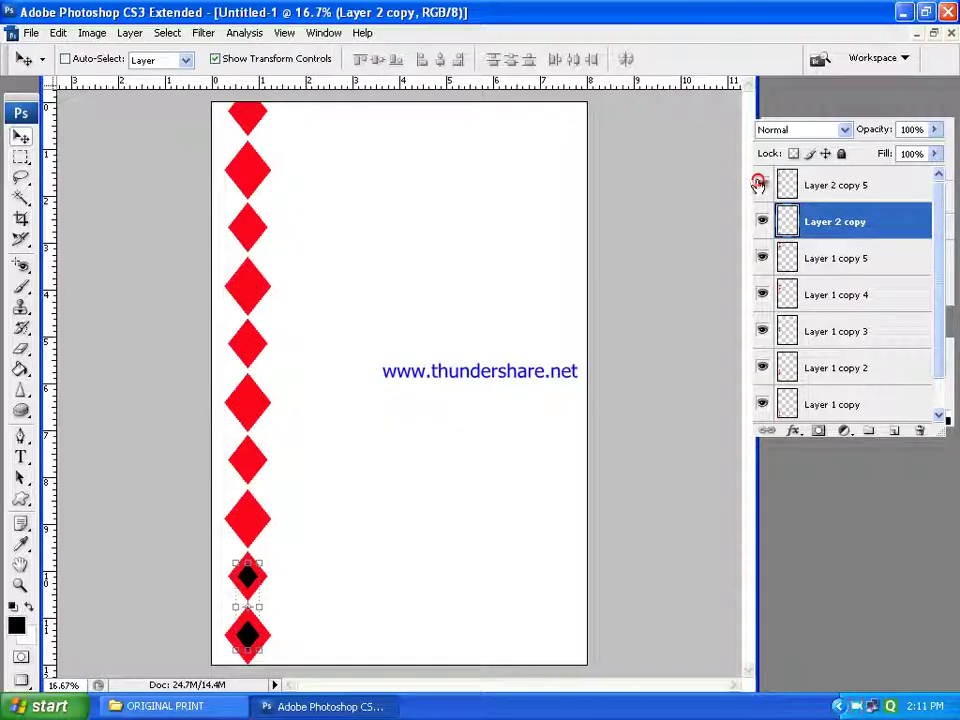
pyautogui.click(761, 221)
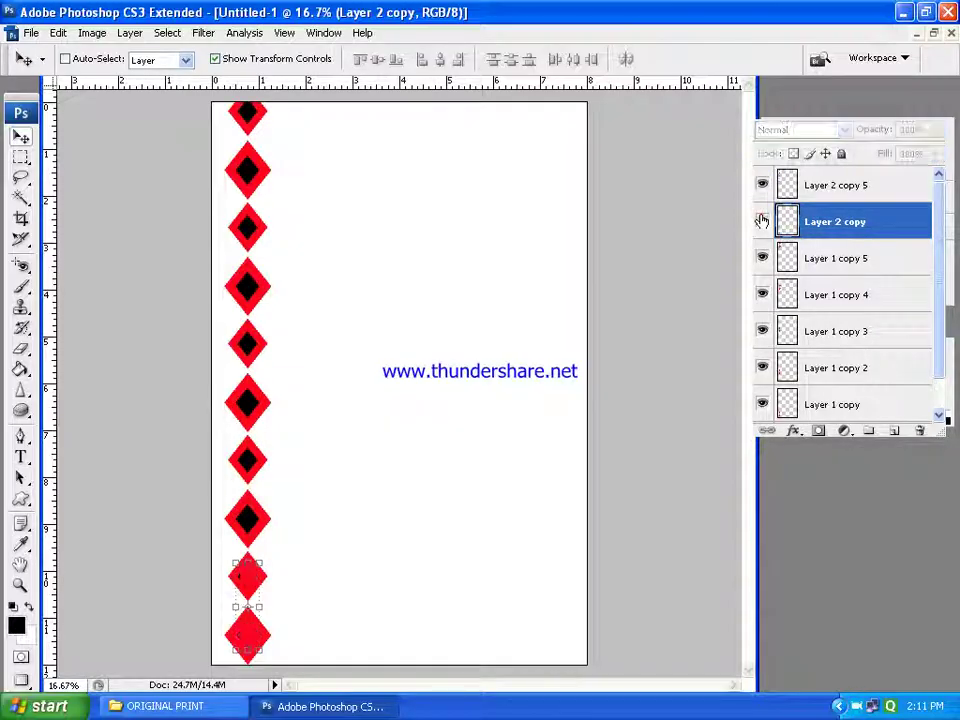
pyautogui.click(834, 186)
pyautogui.click(942, 111)
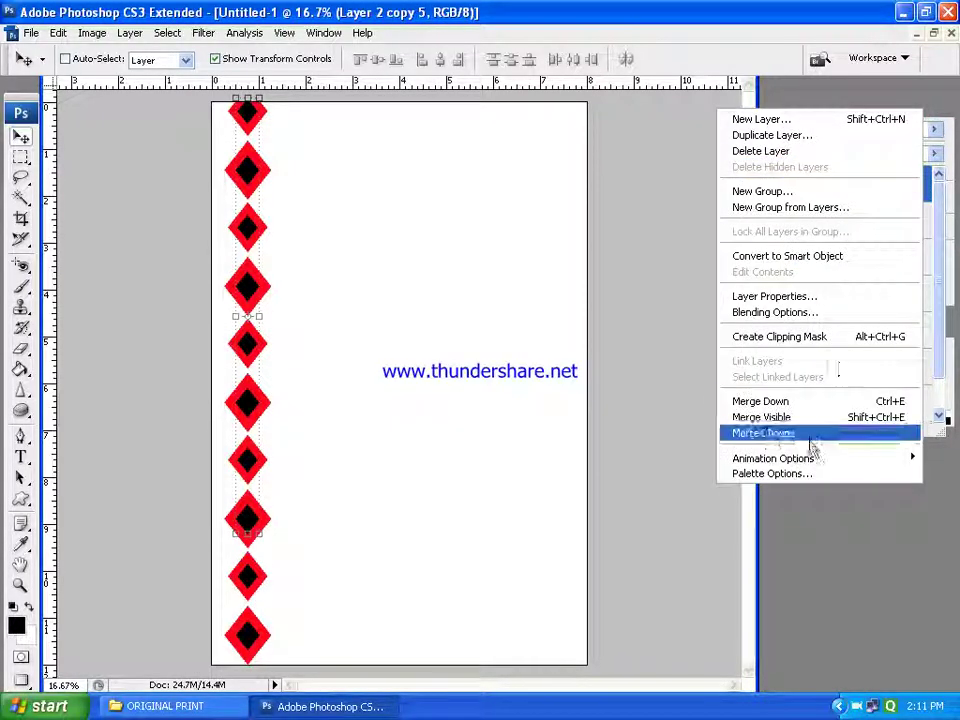
pyautogui.click(805, 401)
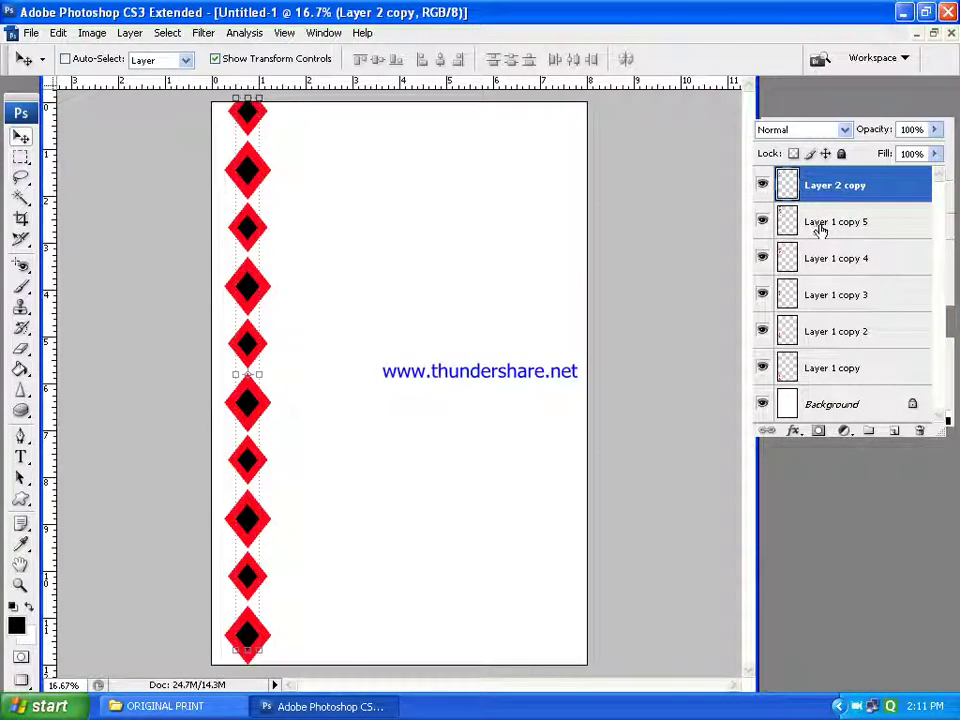
# Merge all red-diamond layers into one and check the black and red diamonds' visibility
pyautogui.click(822, 222)
pyautogui.keyDown('shift'); pyautogui.click(818, 370); pyautogui.keyUp('shift')
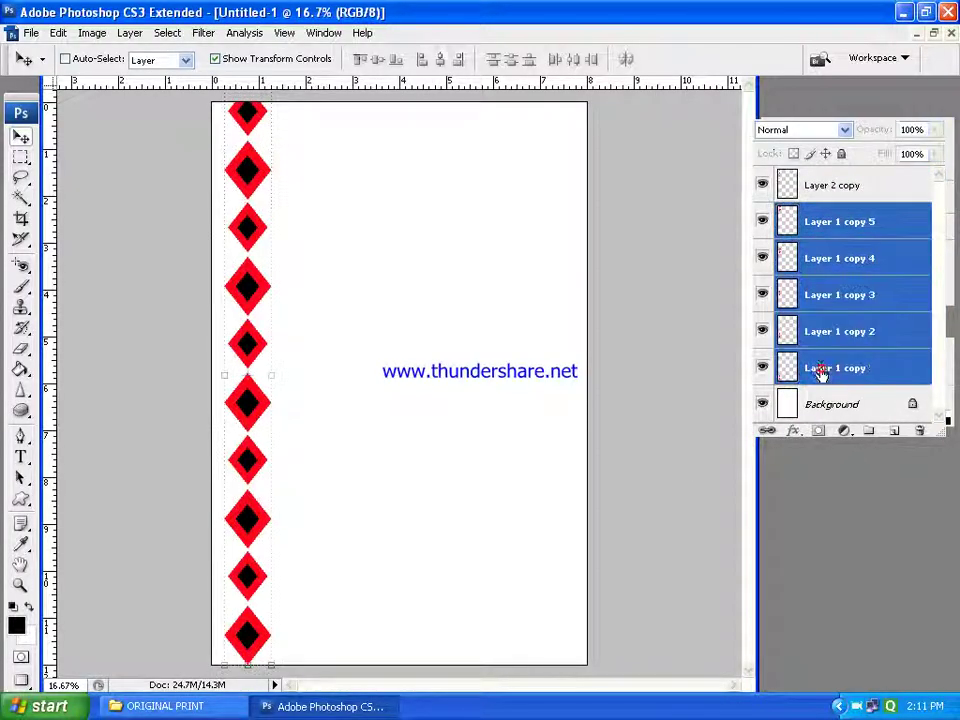
pyautogui.click(936, 118)
pyautogui.click(764, 400)
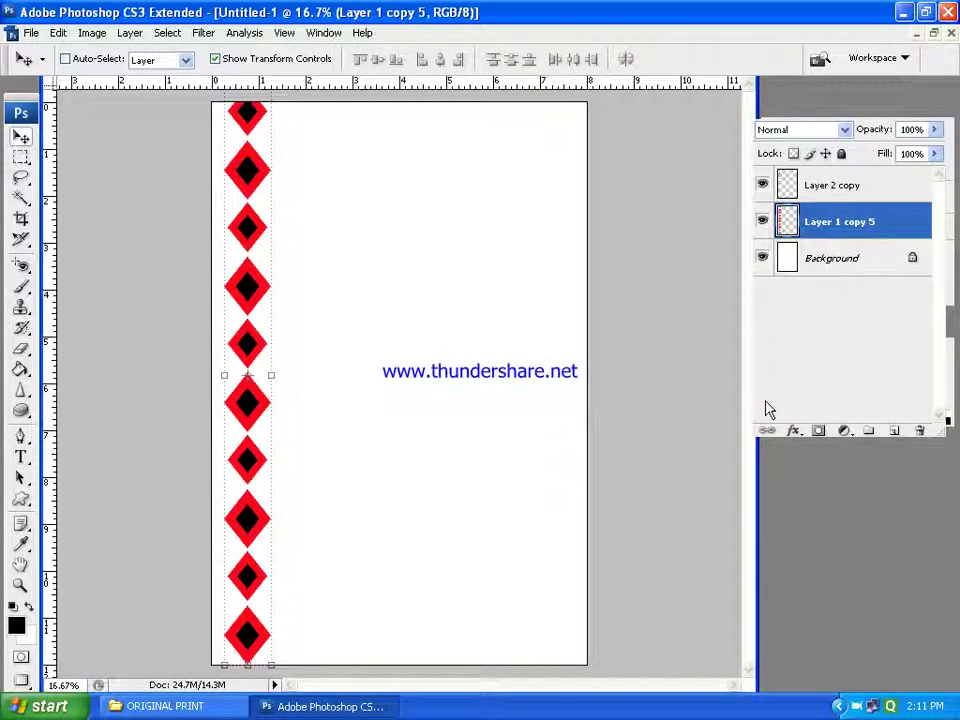
pyautogui.click(815, 188)
pyautogui.click(762, 184)
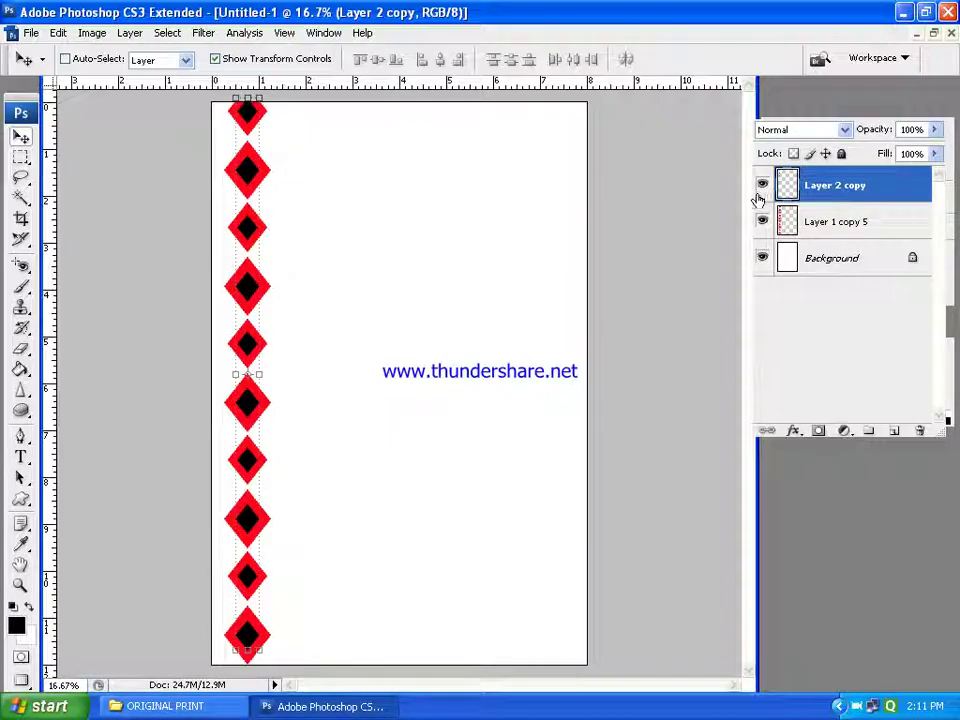
pyautogui.click(762, 221)
# Load the saved selection for the current layer, then clear it
pyautogui.click(21, 157)
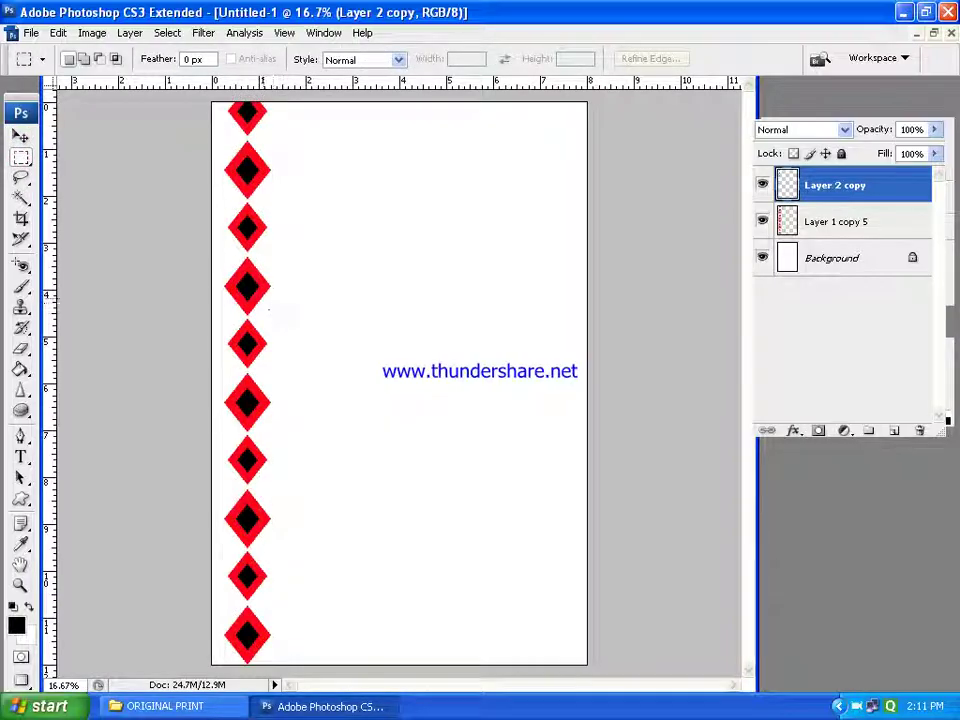
pyautogui.rightClick(258, 293)
pyautogui.click(331, 473)
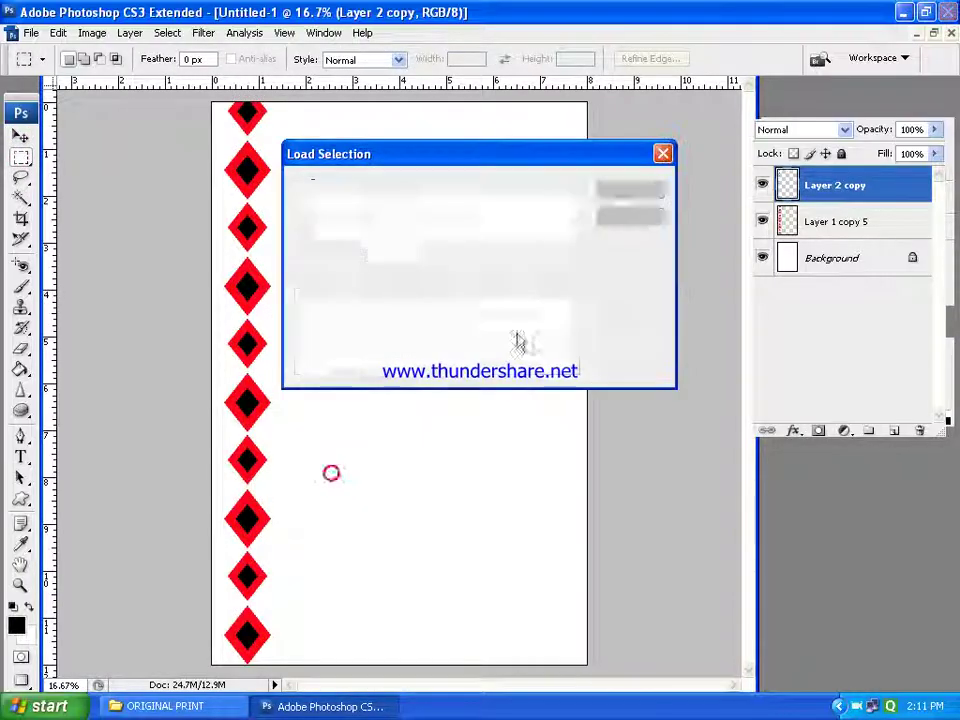
pyautogui.click(630, 193)
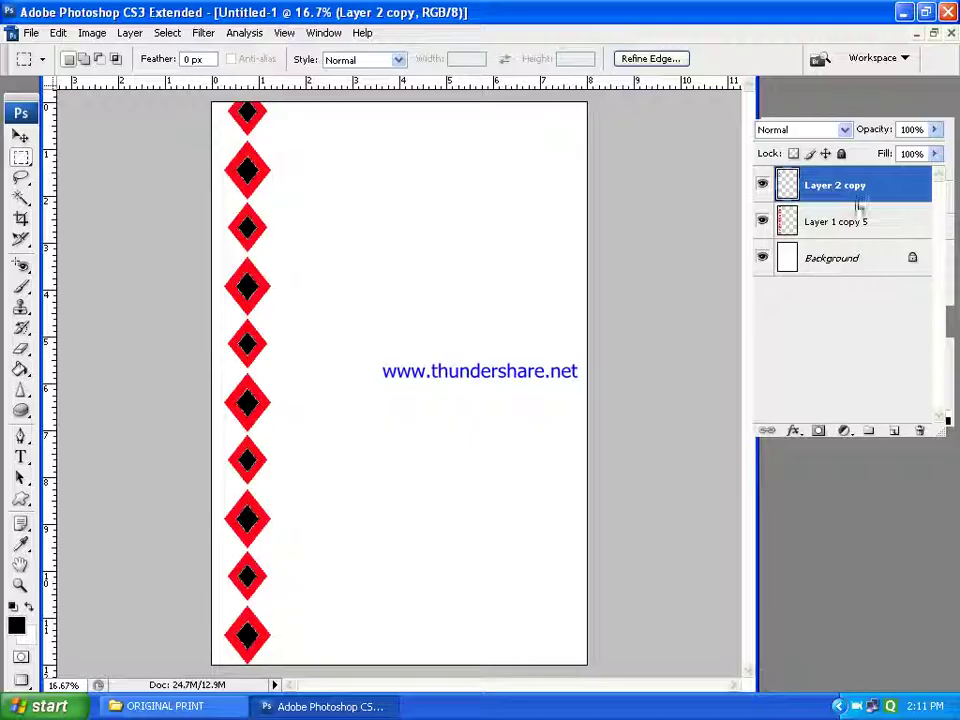
pyautogui.click(848, 221)
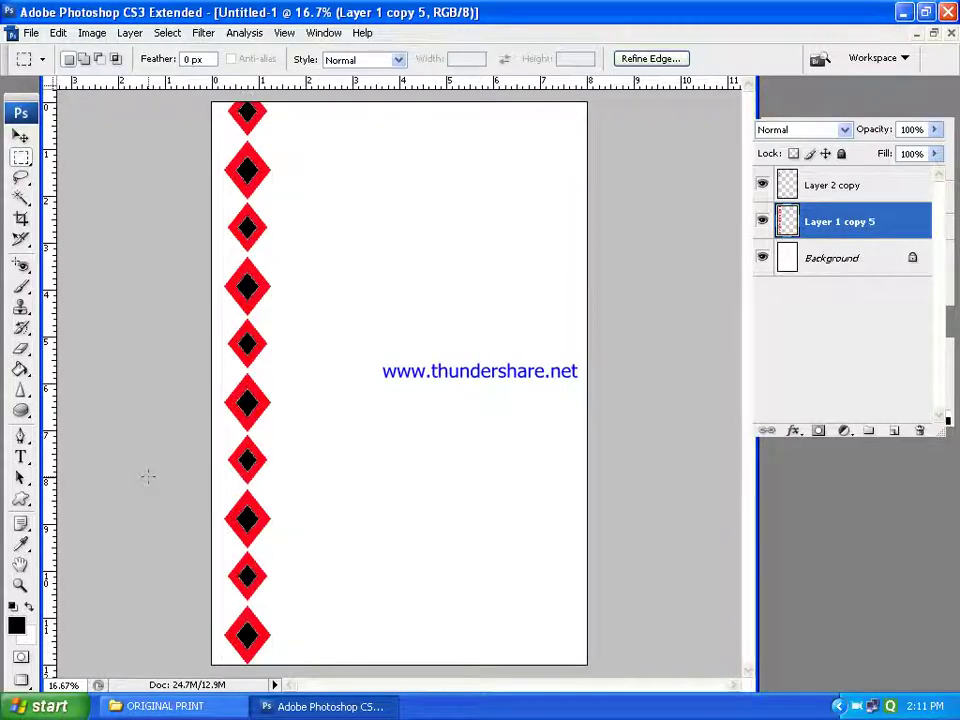
pyautogui.click(435, 377)
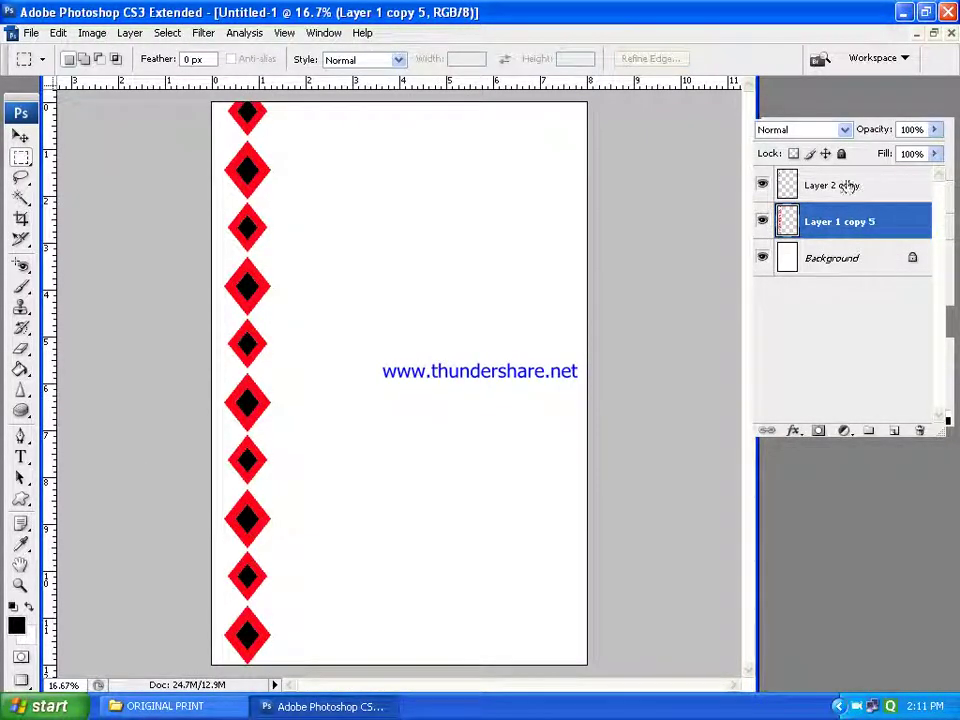
# Duplicate the black-diamond and red-diamond layers as Layer 2 copy 2 and Layer 1 copy 6
pyautogui.click(765, 184)
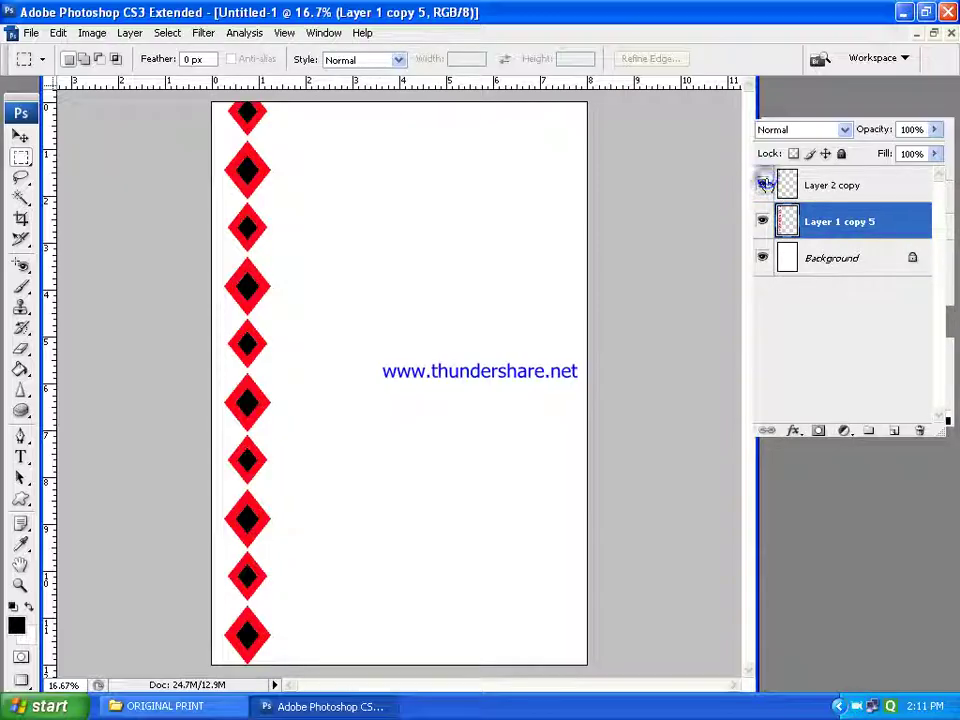
pyautogui.click(843, 182)
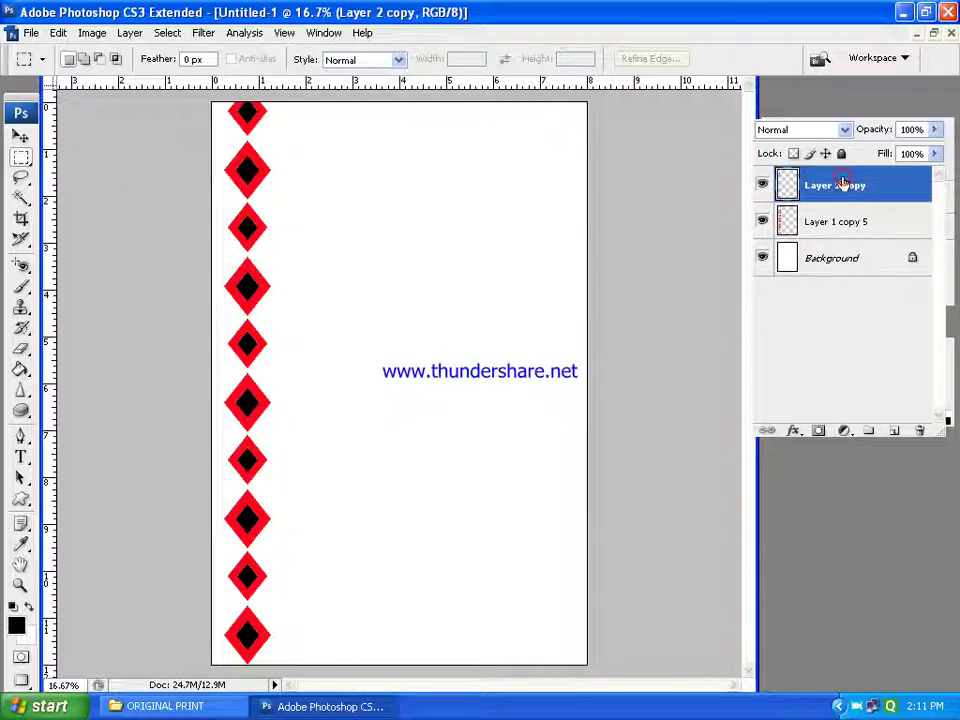
pyautogui.keyDown('shift'); pyautogui.click(844, 221); pyautogui.keyUp('shift')
pyautogui.moveTo(863, 221); pyautogui.dragTo(896, 432)
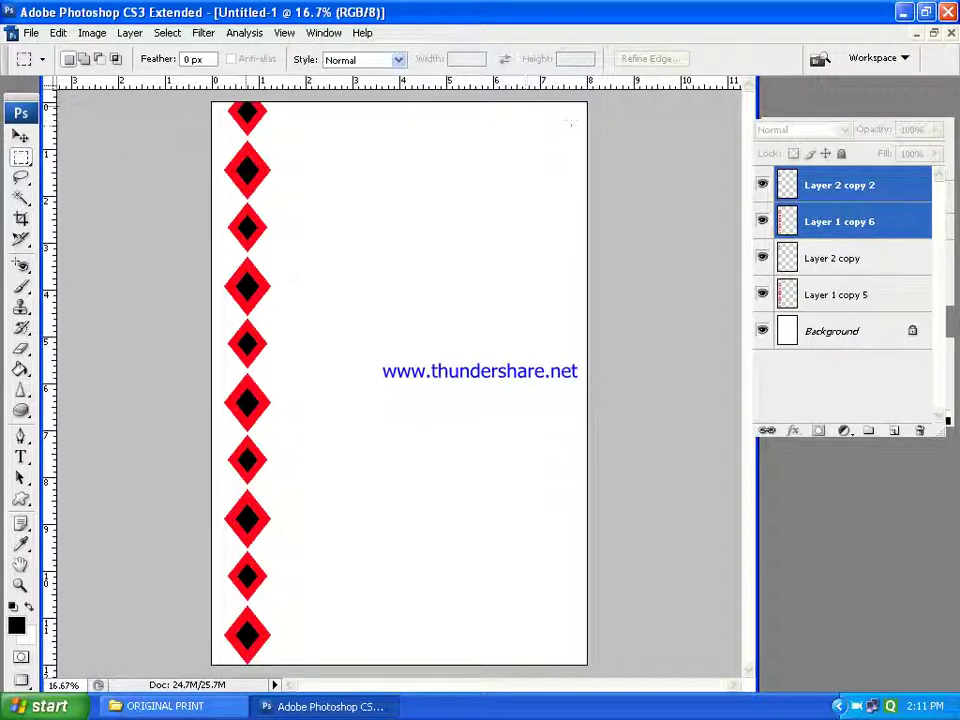
pyautogui.click(20, 137)
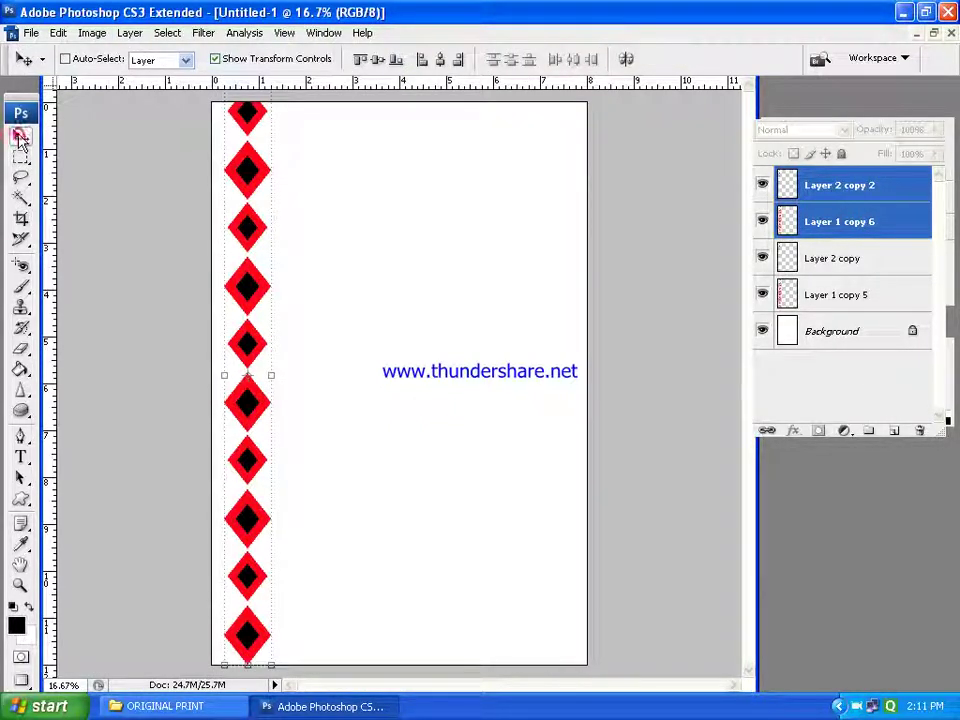
# Nudge the duplicated diamond column right until it sits beside the original
pyautogui.click(272, 374)
pyautogui.press('Right')
pyautogui.press('Right')
pyautogui.press('Right')
pyautogui.hotkey('shift', 'Right')
pyautogui.hotkey('shift', 'Right')
pyautogui.hotkey('shift', 'Right')
pyautogui.press('Right')
pyautogui.press('Right')
pyautogui.press('Right')
pyautogui.hotkey('shift', 'Right')
pyautogui.hotkey('shift', 'Right')
pyautogui.hotkey('shift', 'Right')
pyautogui.hotkey('shift', 'Right')
pyautogui.hotkey('shift', 'Right')
pyautogui.hotkey('shift', 'Right')
pyautogui.hotkey('shift', 'Right')
pyautogui.hotkey('shift', 'Right')
pyautogui.hotkey('shift', 'Right')
pyautogui.hotkey('shift', 'Right')
pyautogui.hotkey('shift', 'Right')
pyautogui.hotkey('shift', 'Right')
pyautogui.press('Right')
pyautogui.press('Right')
pyautogui.press('Right')
pyautogui.hotkey('shift', 'Right')
pyautogui.hotkey('shift', 'Right')
pyautogui.hotkey('shift', 'Right')
pyautogui.hotkey('shift', 'Right')
pyautogui.hotkey('shift', 'Right')
pyautogui.hotkey('shift', 'Right')
pyautogui.hotkey('shift', 'Right')
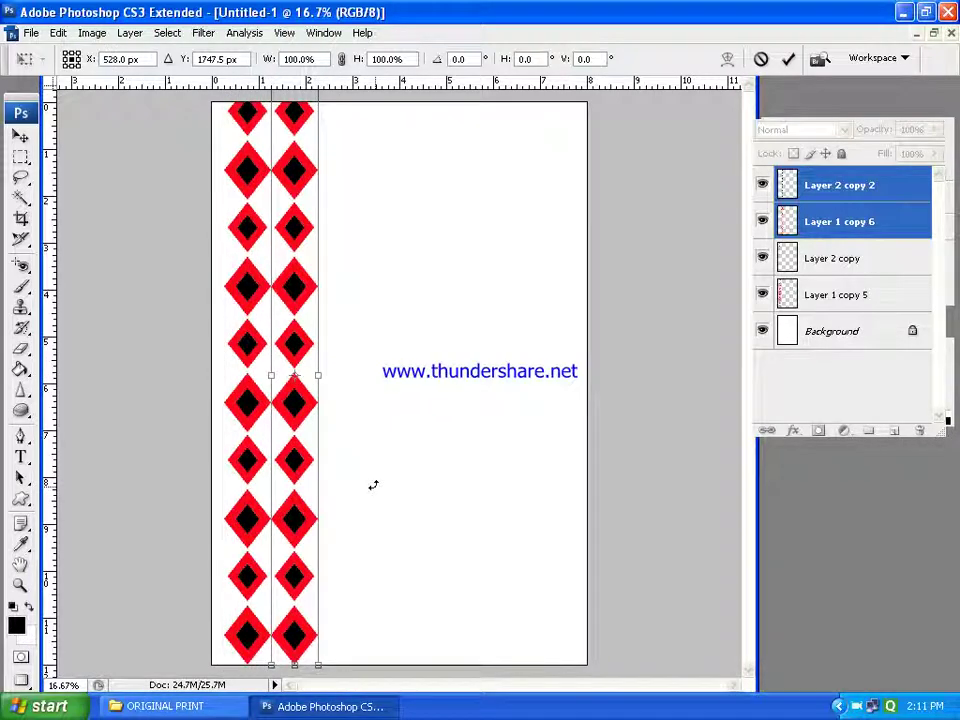
pyautogui.hotkey('shift', 'Right')
pyautogui.press('Right')
pyautogui.press('Right')
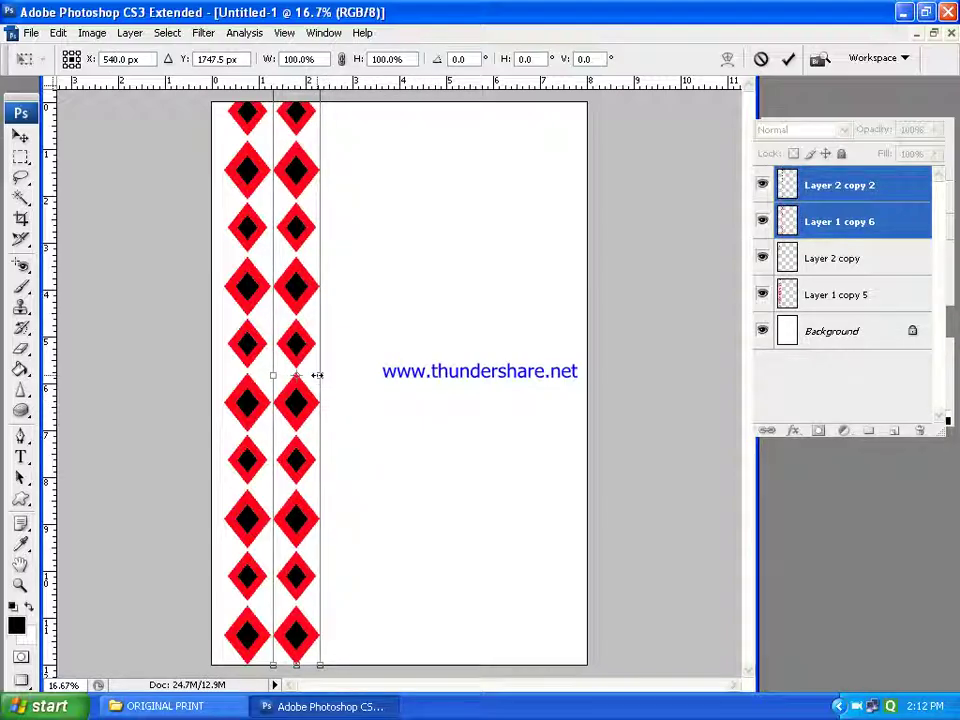
# Flip the copied column vertically, fine-tune its position, and apply the transform
pyautogui.rightClick(318, 377)
pyautogui.click(335, 587)
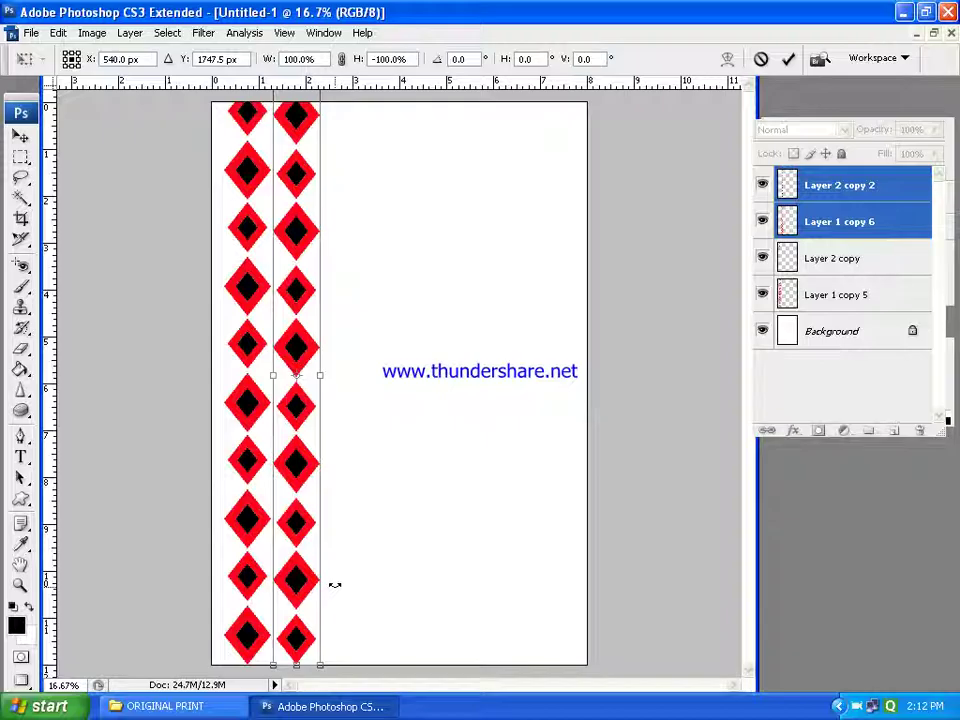
pyautogui.hotkey('shift', 'Up')
pyautogui.hotkey('shift', 'Up')
pyautogui.press('Up')
pyautogui.press('Up')
pyautogui.press('Up')
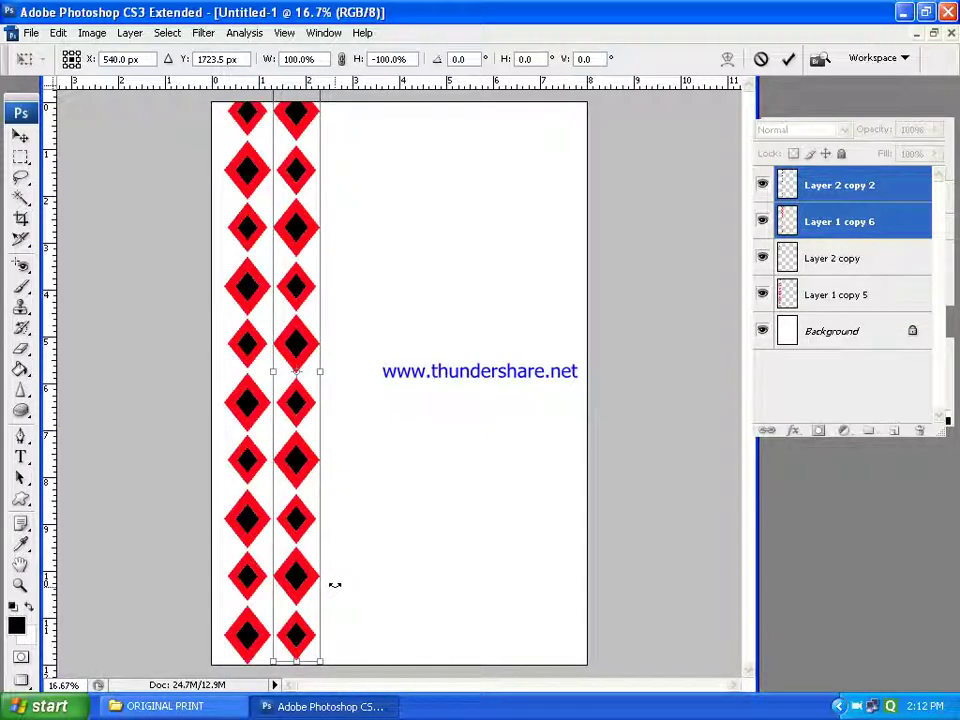
pyautogui.press('Left')
pyautogui.press('Left')
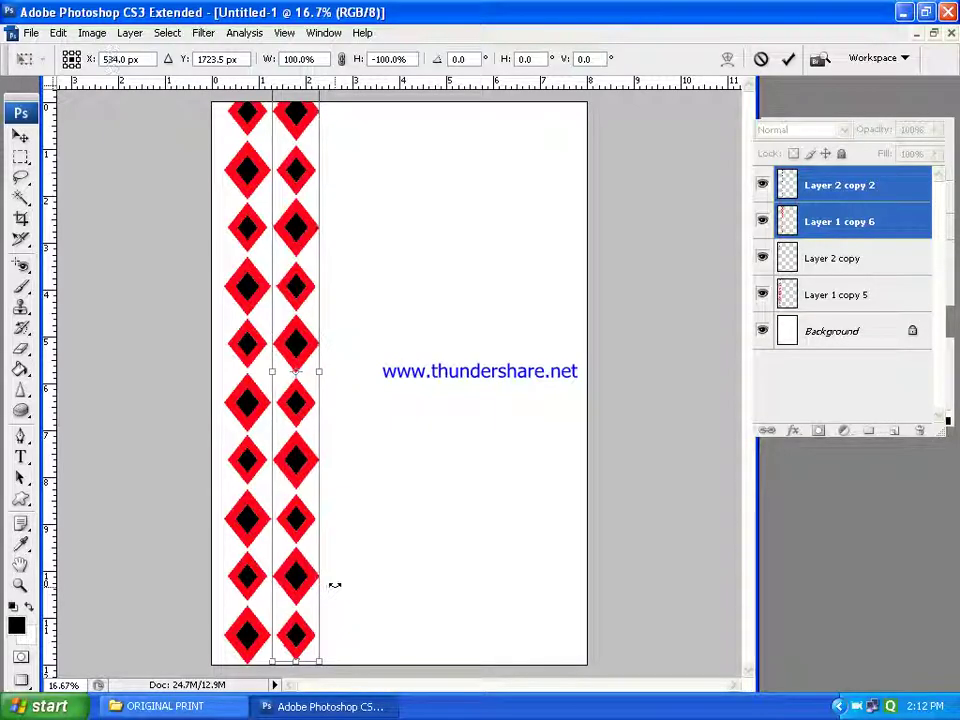
pyautogui.press('Left')
pyautogui.press('Left')
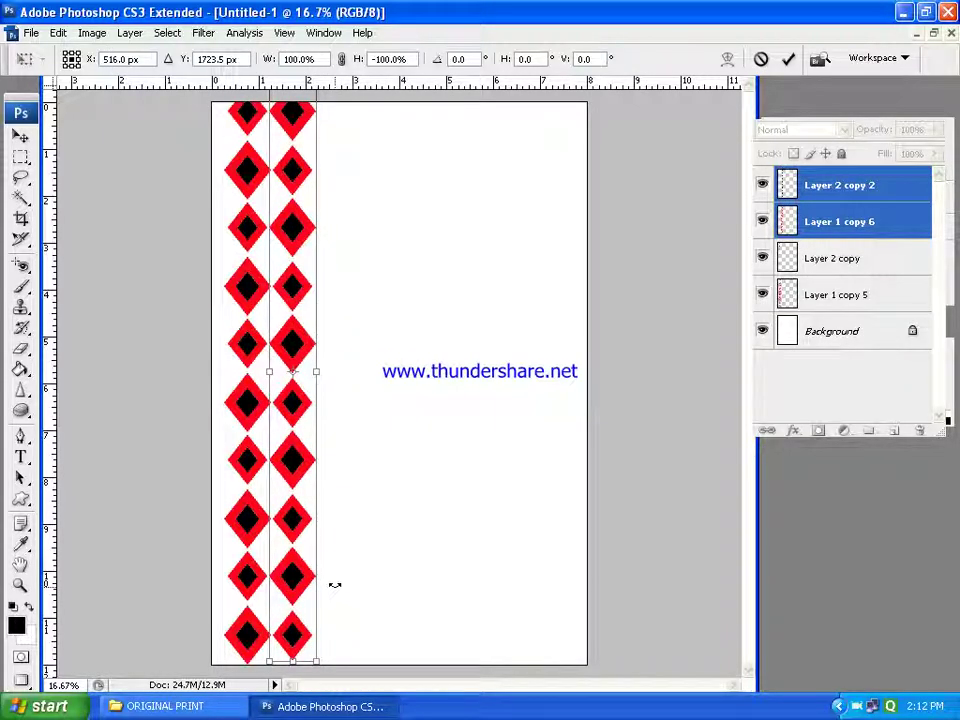
pyautogui.press('Left')
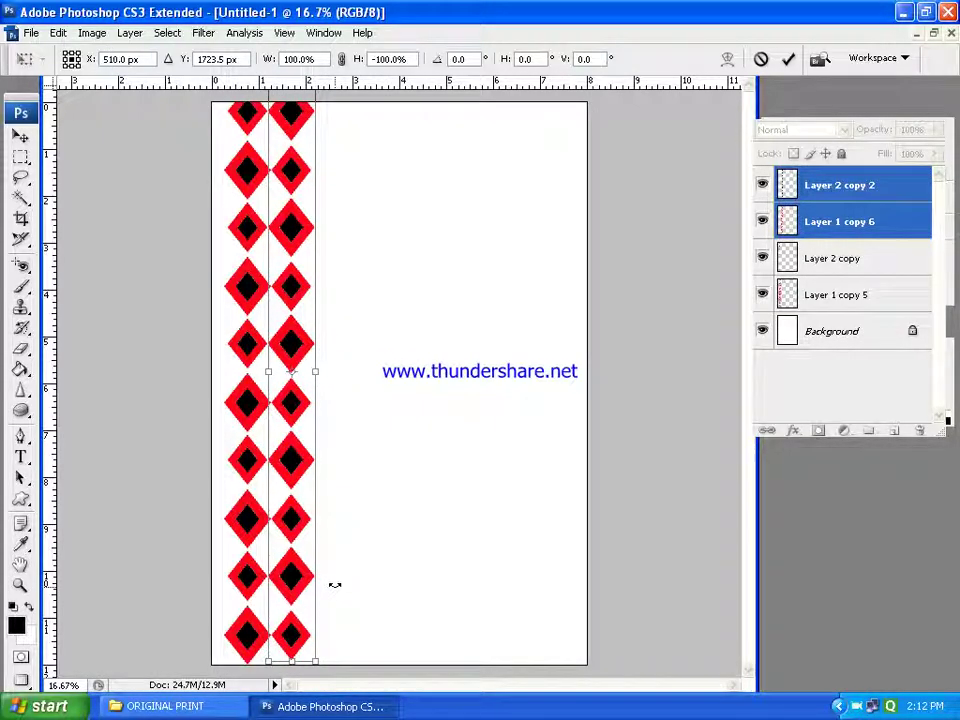
pyautogui.press('Right')
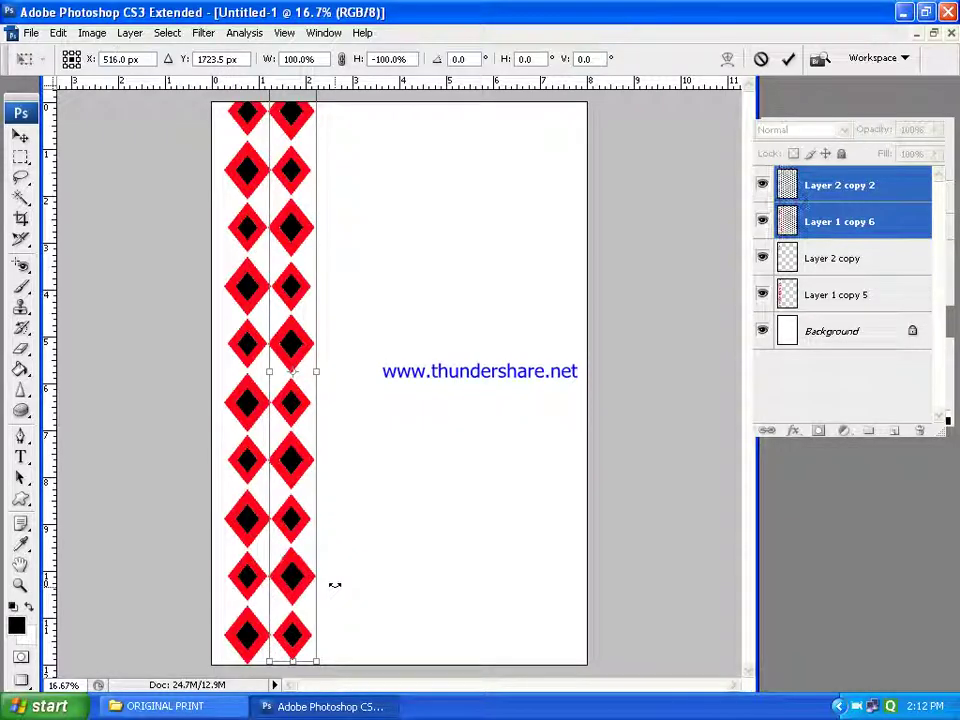
pyautogui.press('Return')
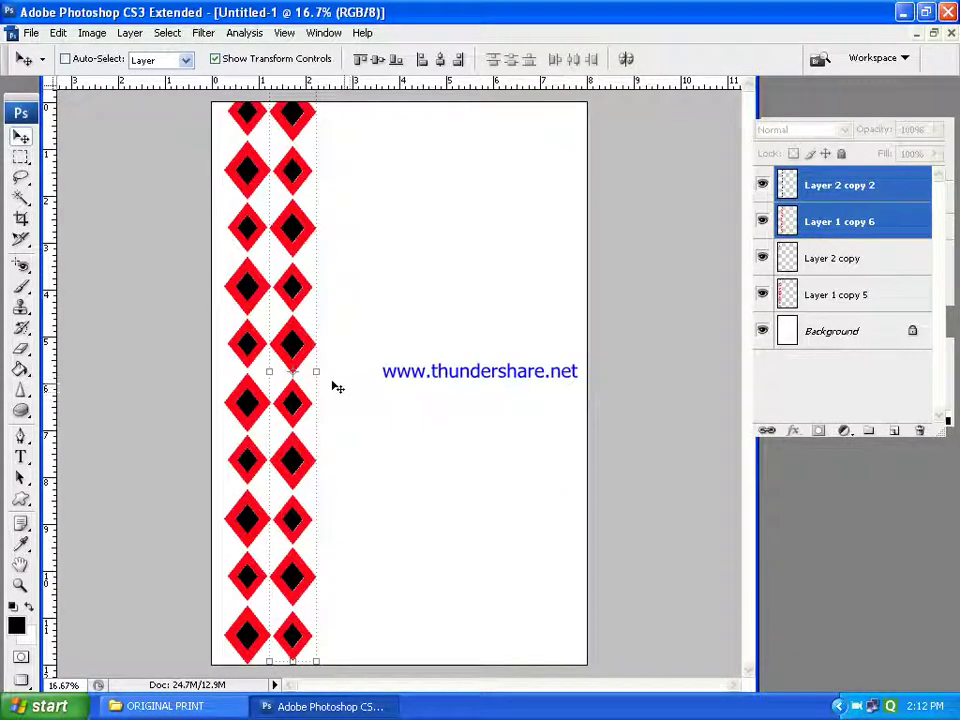
# Repeat the transform three times on the red-diamond layer to add red columns across the page
pyautogui.click(801, 222)
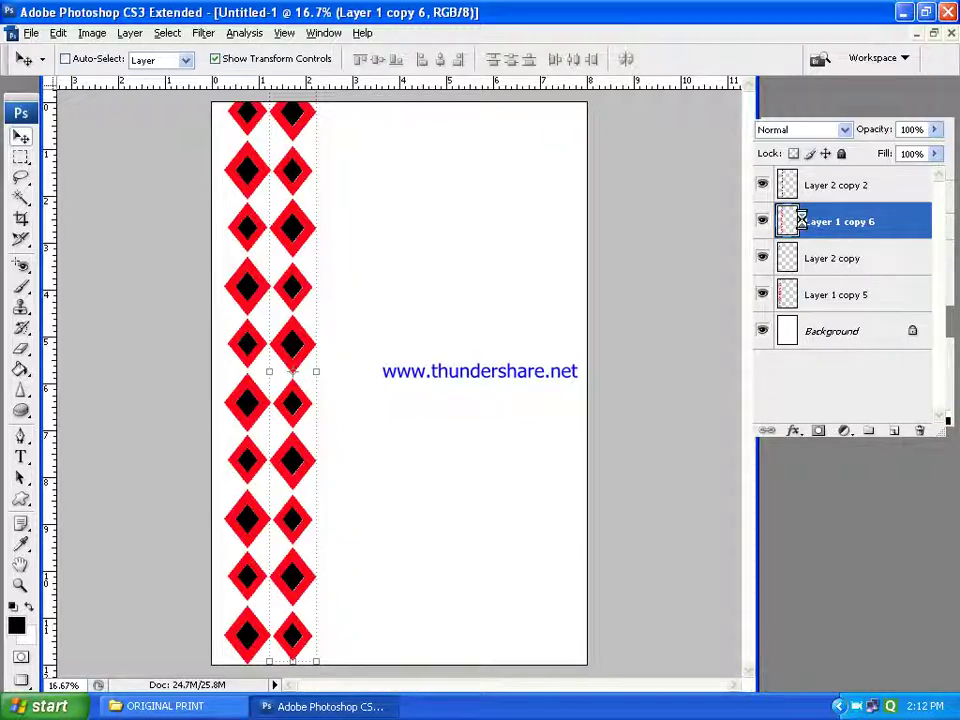
pyautogui.hotkey('ctrl', 'shift', 'alt', 't')
pyautogui.hotkey('ctrl', 'shift', 'alt', 't')
pyautogui.hotkey('ctrl', 'shift', 'alt', 't')
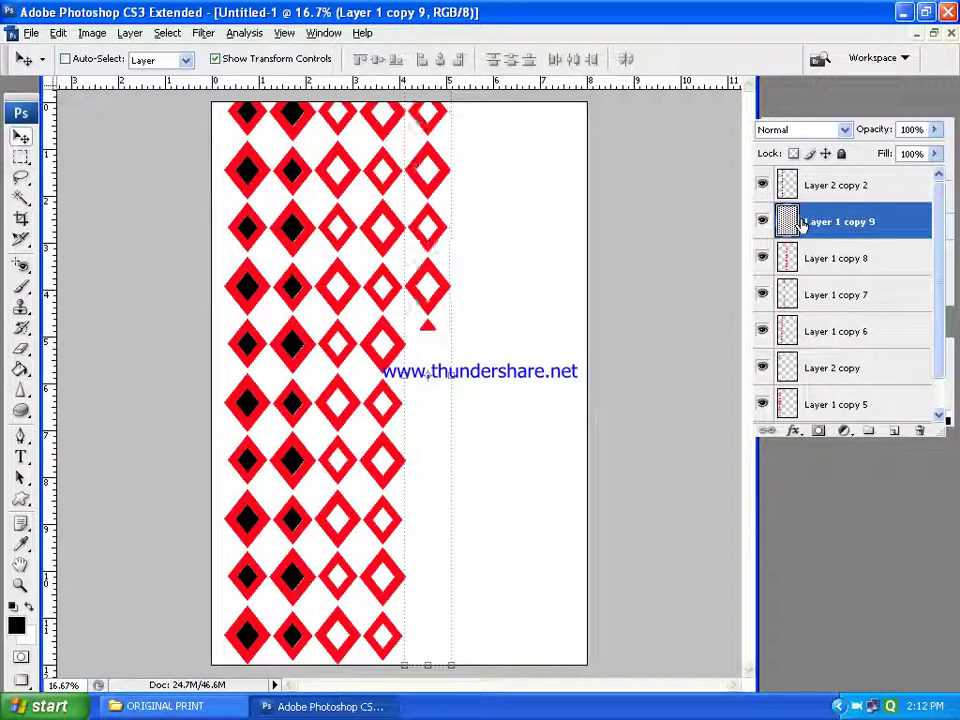
pyautogui.hotkey('ctrl', 'shift', 'alt', 't')
pyautogui.hotkey('ctrl', 'shift', 'alt', 't')
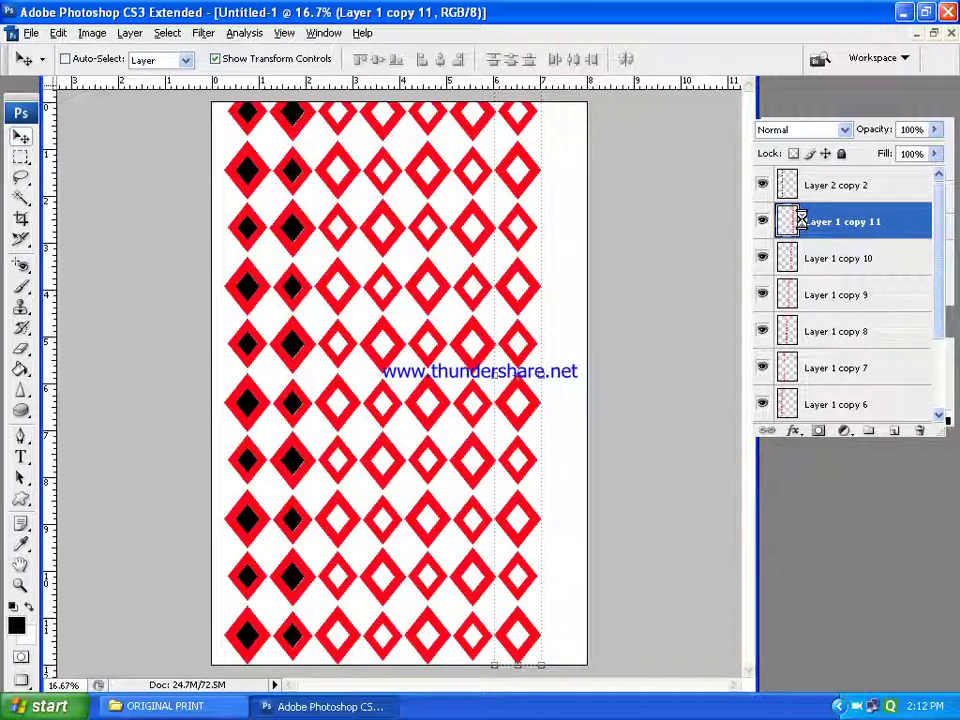
pyautogui.hotkey('ctrl', 'shift', 'alt', 't')
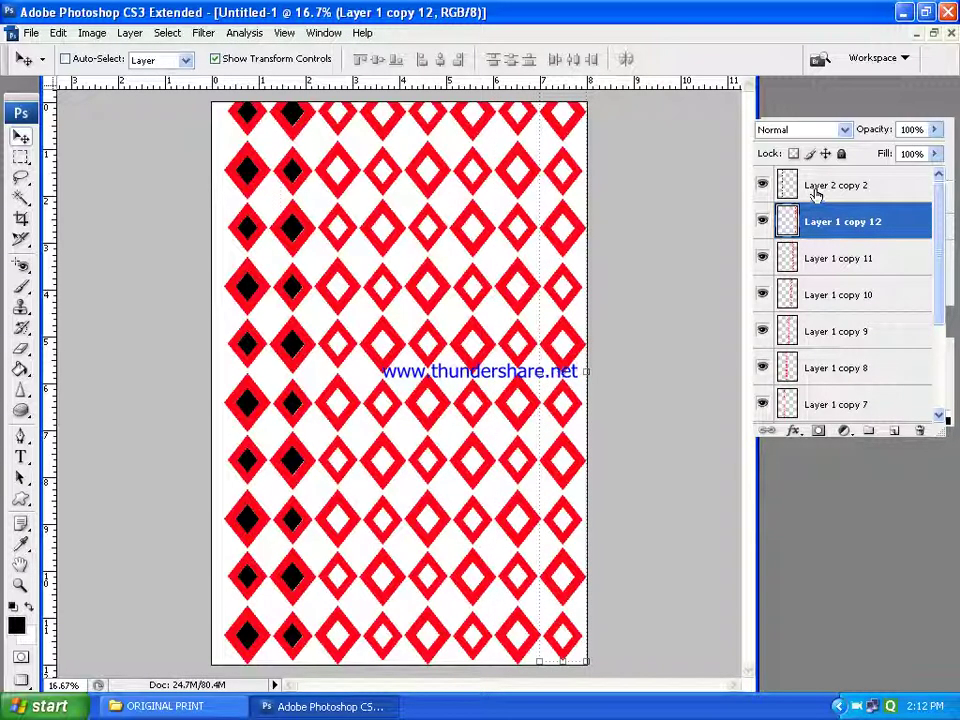
# Repeat the transform three times on the black-diamond layer so every red diamond gets a black centre
pyautogui.click(816, 194)
pyautogui.hotkey('ctrl', 'shift', 'alt', 't')
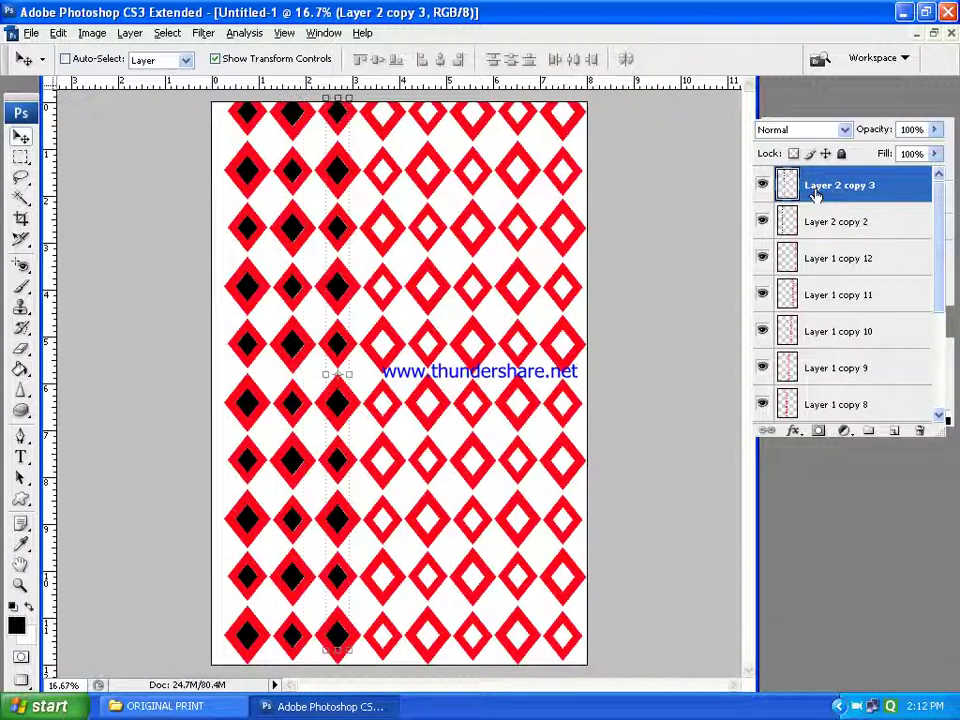
pyautogui.hotkey('ctrl', 'shift', 'alt', 't')
pyautogui.hotkey('ctrl', 'shift', 'alt', 't')
pyautogui.hotkey('ctrl', 'shift', 'alt', 't')
pyautogui.hotkey('ctrl', 'shift', 'alt', 't')
pyautogui.hotkey('ctrl', 'shift', 'alt', 't')
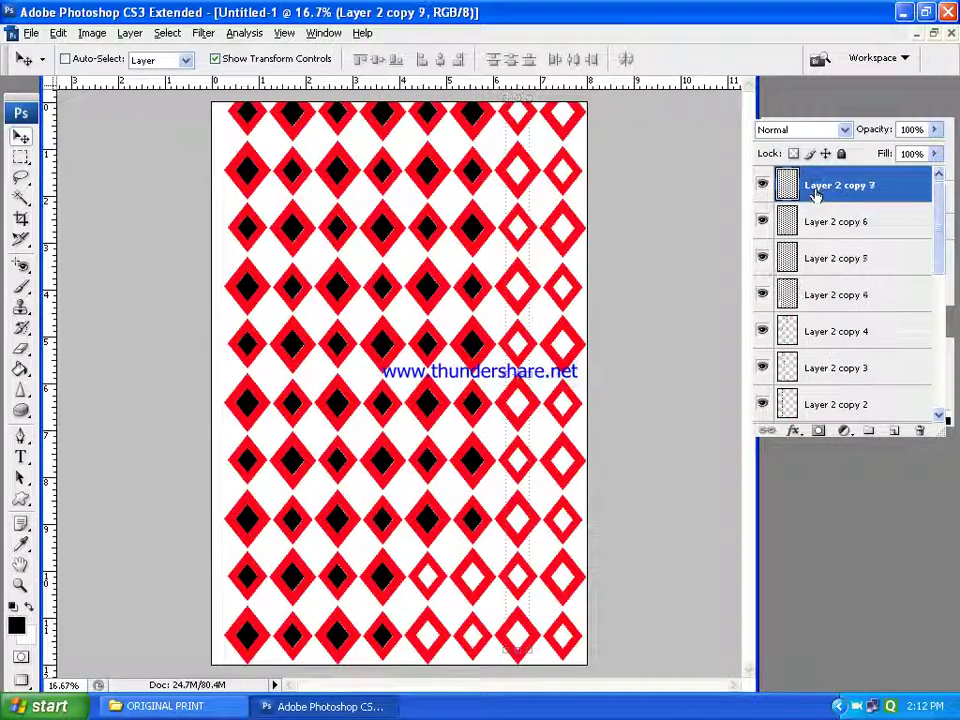
pyautogui.hotkey('ctrl', 'shift', 'alt', 't')
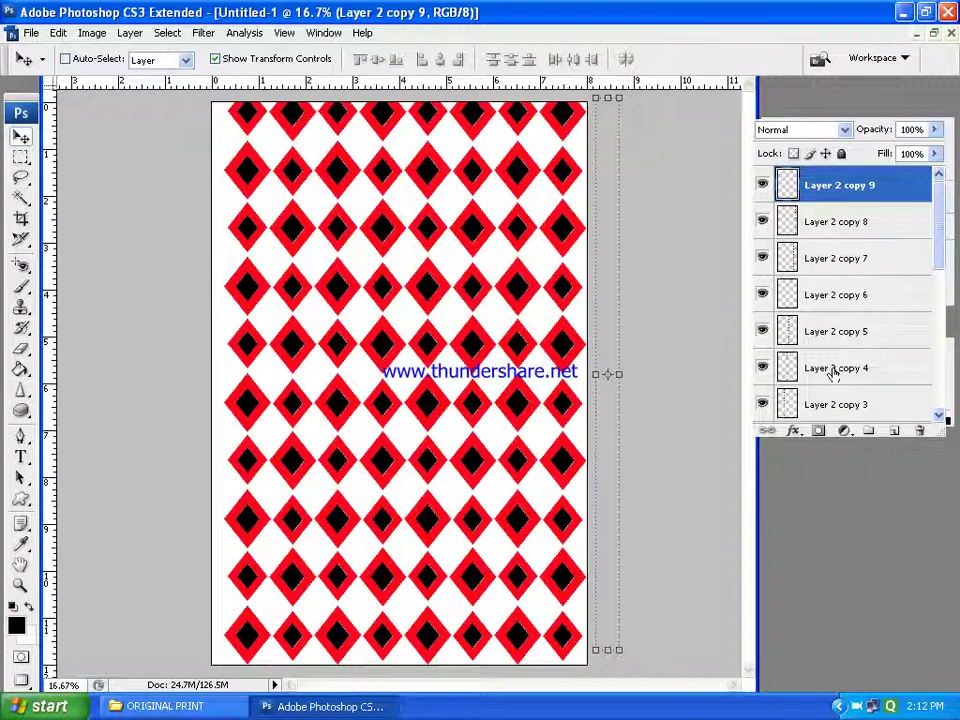
pyautogui.keyDown('shift'); pyautogui.click(843, 400); pyautogui.keyUp('shift')
# Merge all black-centre layers, Layer 2 copy through copy 9, into one layer
pyautogui.scroll(-1, 846, 366)
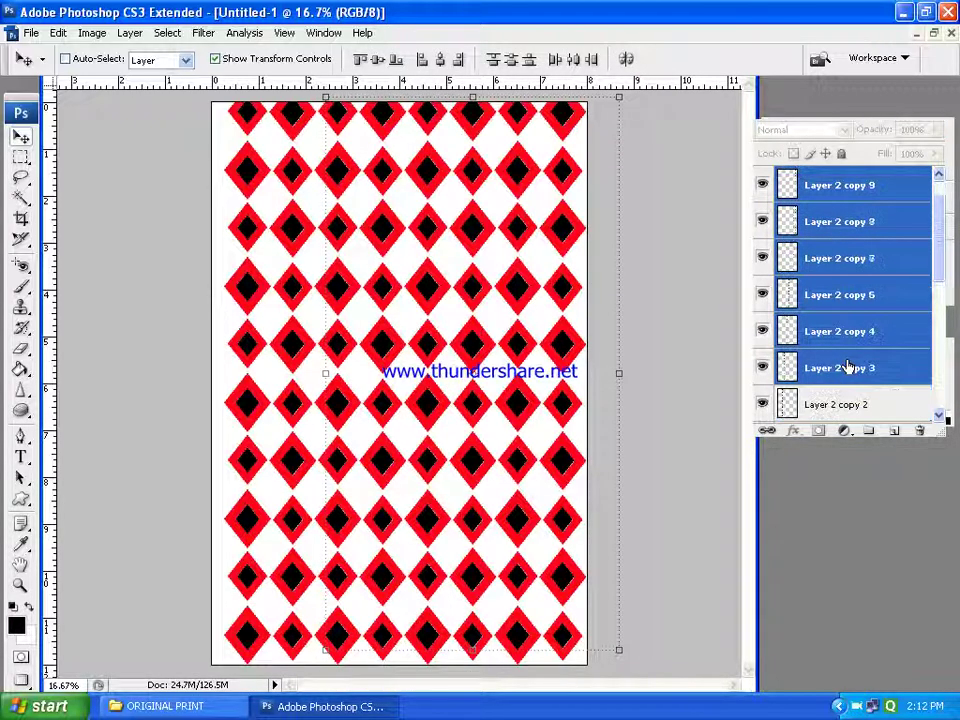
pyautogui.keyDown('shift'); pyautogui.click(846, 398); pyautogui.keyUp('shift')
pyautogui.scroll(-1, 846, 398)
pyautogui.scroll(-1, 846, 398)
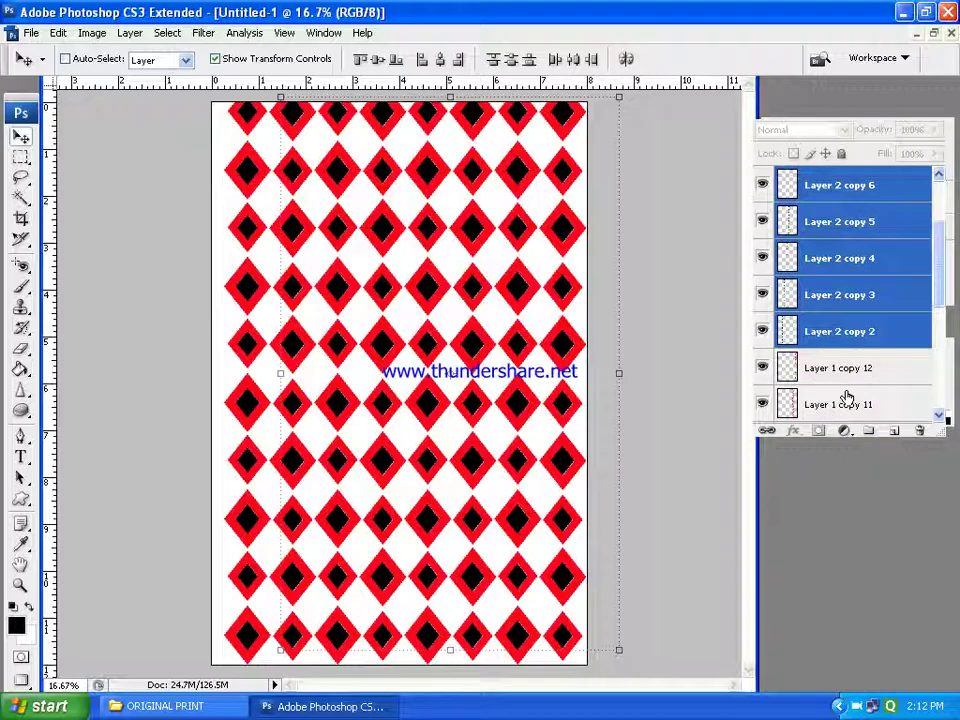
pyautogui.scroll(-1, 846, 398)
pyautogui.scroll(-1, 846, 398)
pyautogui.scroll(-2, 846, 398)
pyautogui.scroll(-1, 846, 398)
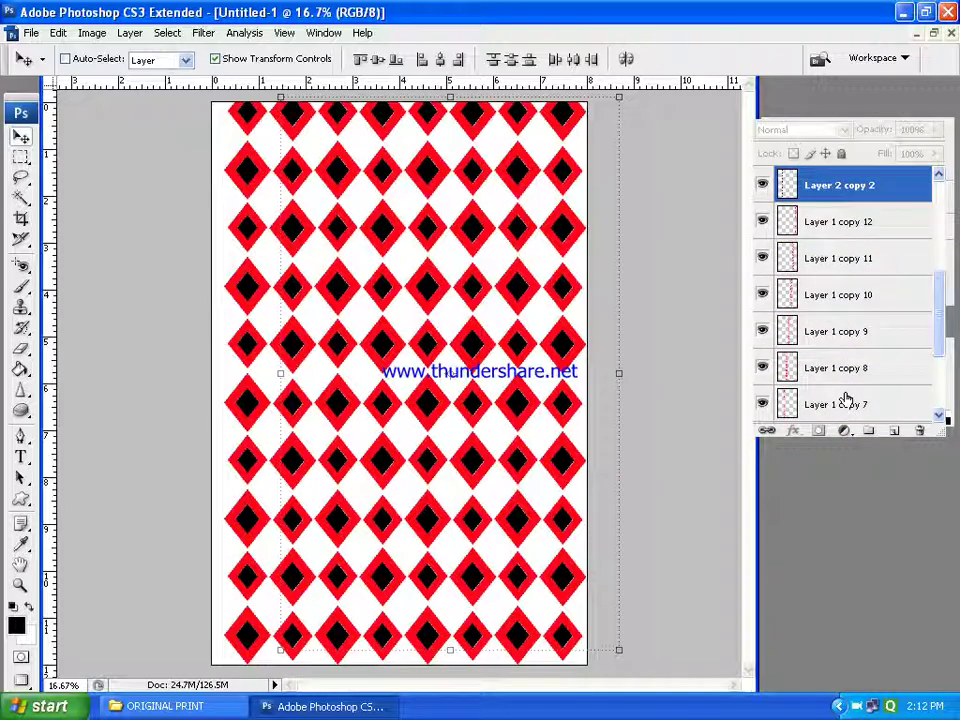
pyautogui.scroll(-3, 846, 398)
pyautogui.scroll(-1, 846, 398)
pyautogui.click(842, 334)
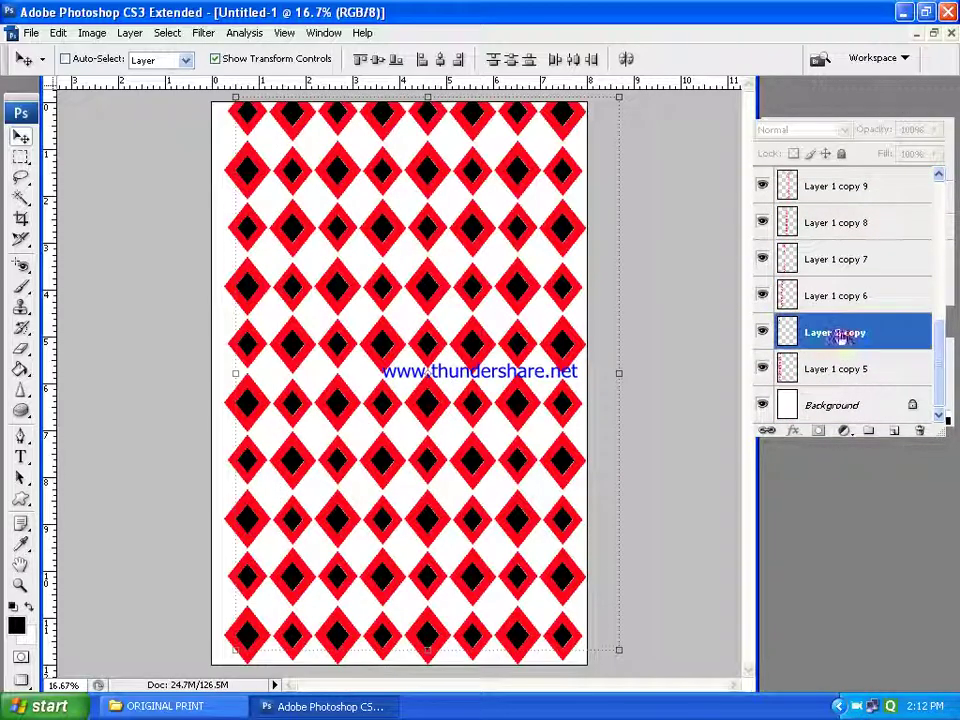
pyautogui.click(945, 113)
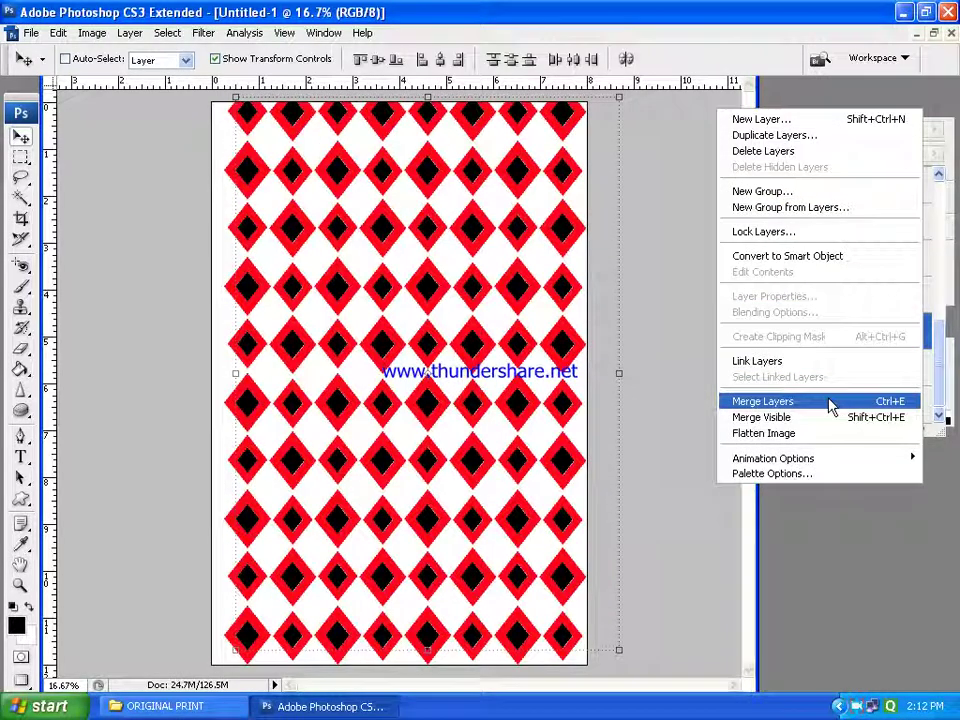
pyautogui.click(829, 403)
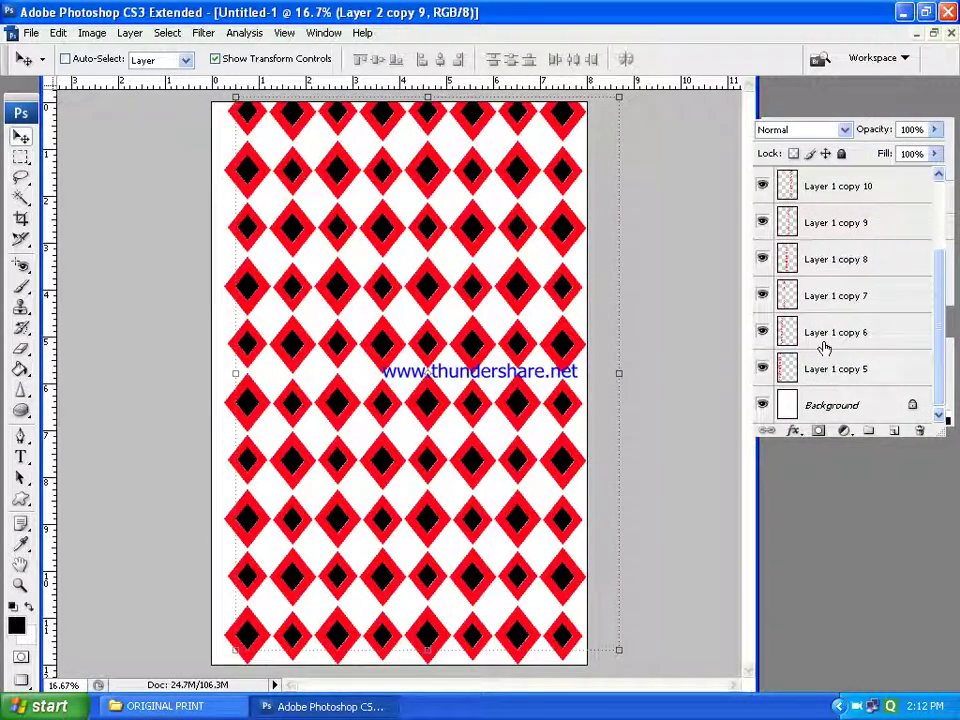
# Merge the red-diamond layers, Layer 1 copy 5 through copy 12, into one layer
pyautogui.scroll(3, 813, 333)
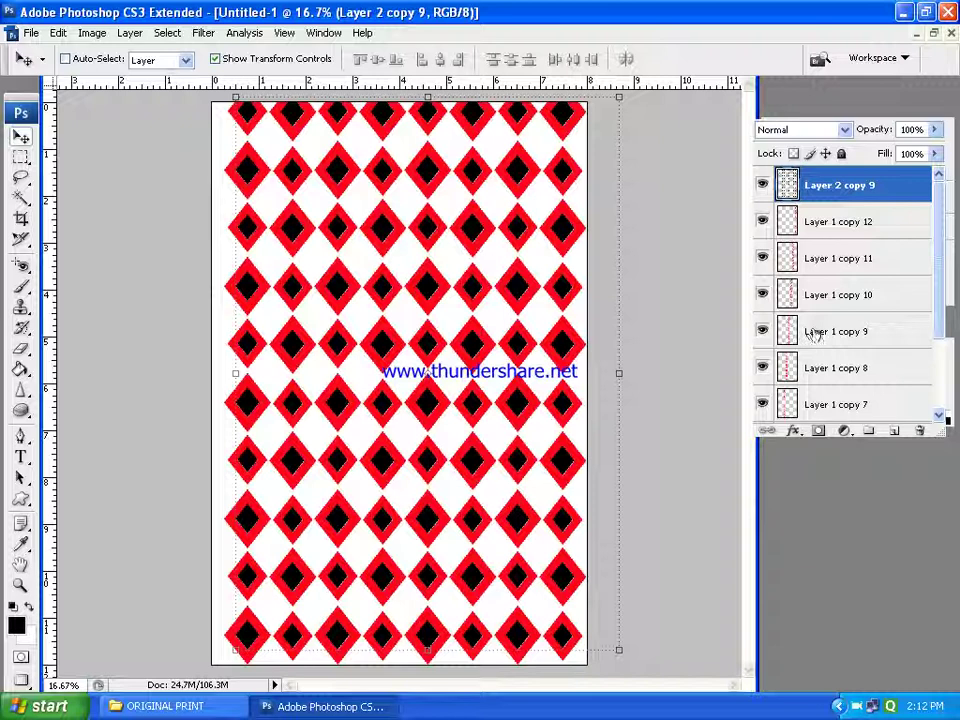
pyautogui.click(843, 224)
pyautogui.scroll(-3, 843, 300)
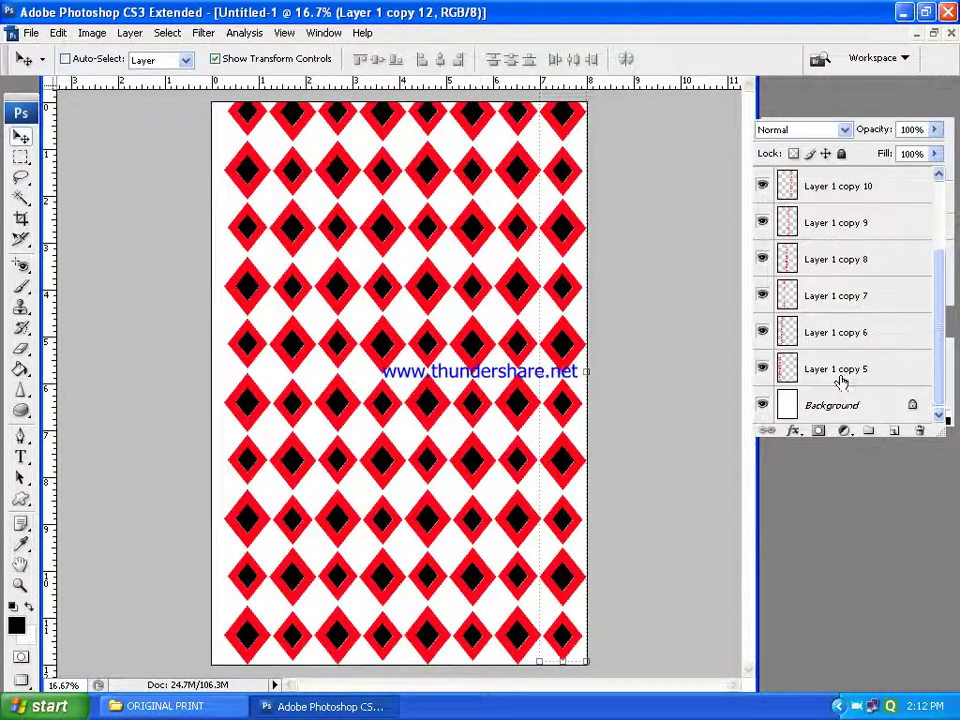
pyautogui.keyDown('shift'); pyautogui.click(843, 372); pyautogui.keyUp('shift')
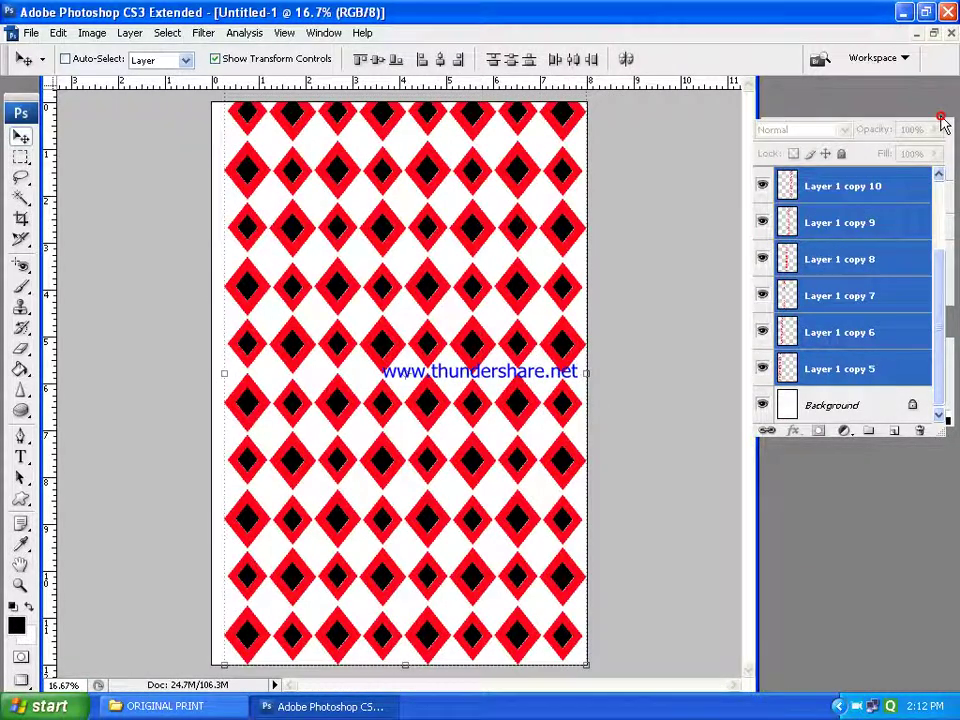
pyautogui.click(938, 122)
pyautogui.click(845, 402)
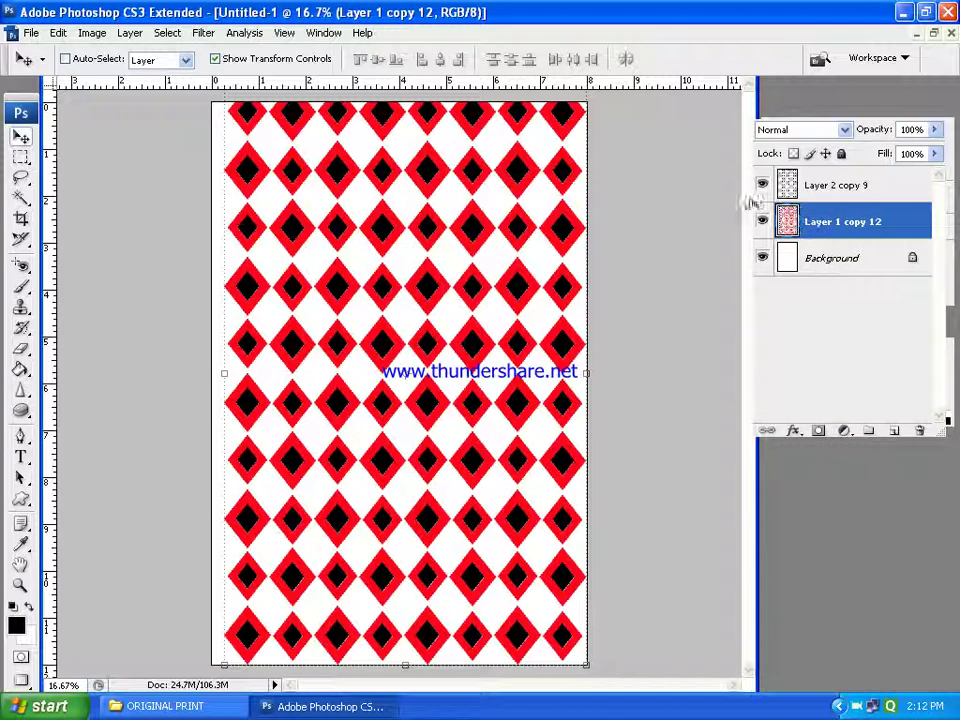
# Toggle the red and black layers' visibility to verify both merges
pyautogui.click(762, 221)
pyautogui.click(762, 221)
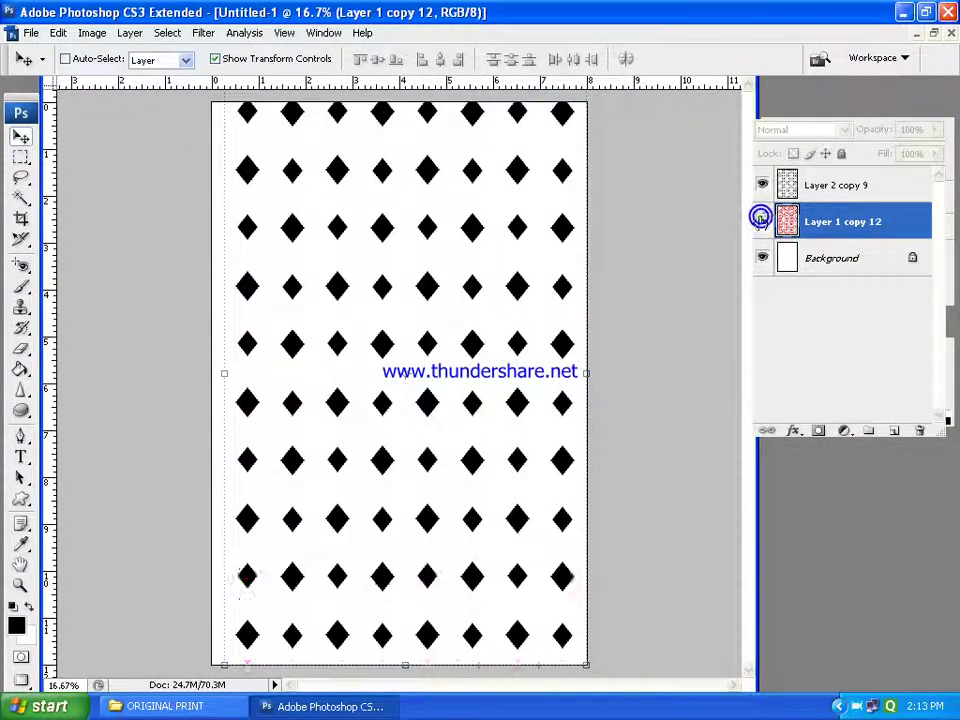
pyautogui.click(762, 186)
pyautogui.click(762, 186)
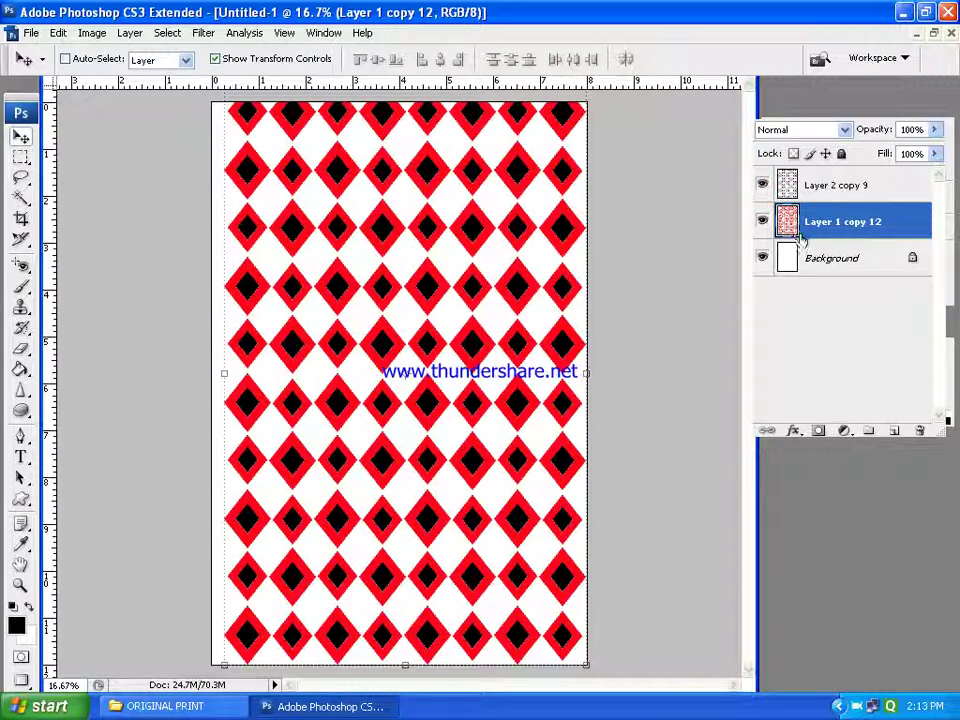
pyautogui.click(814, 259)
# Add a new layer above Background and fill it with light cream
pyautogui.click(893, 430)
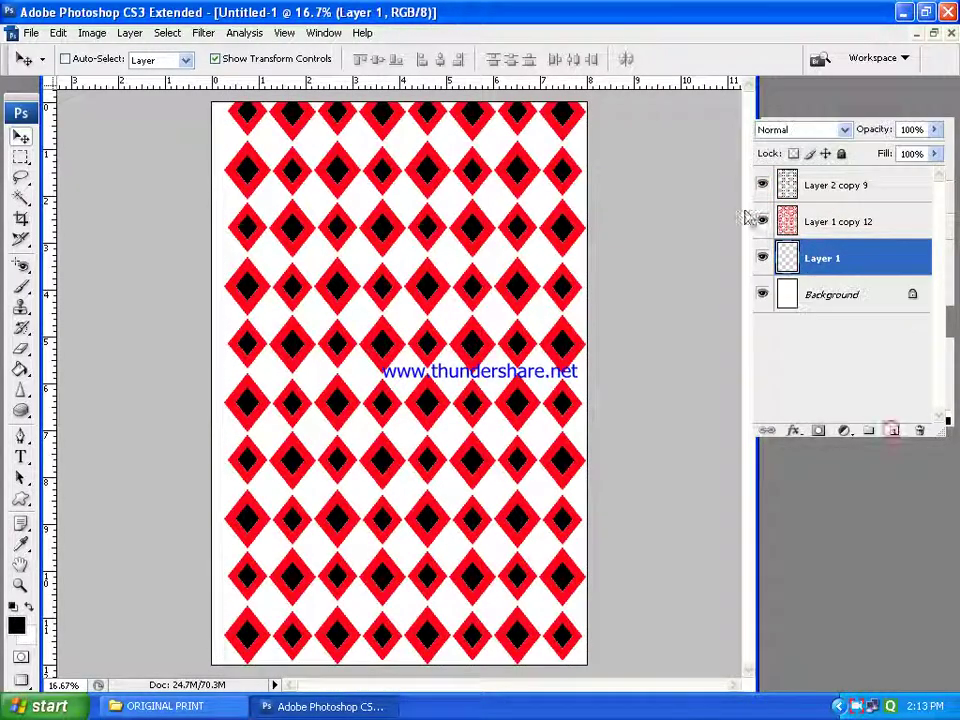
pyautogui.click(16, 624)
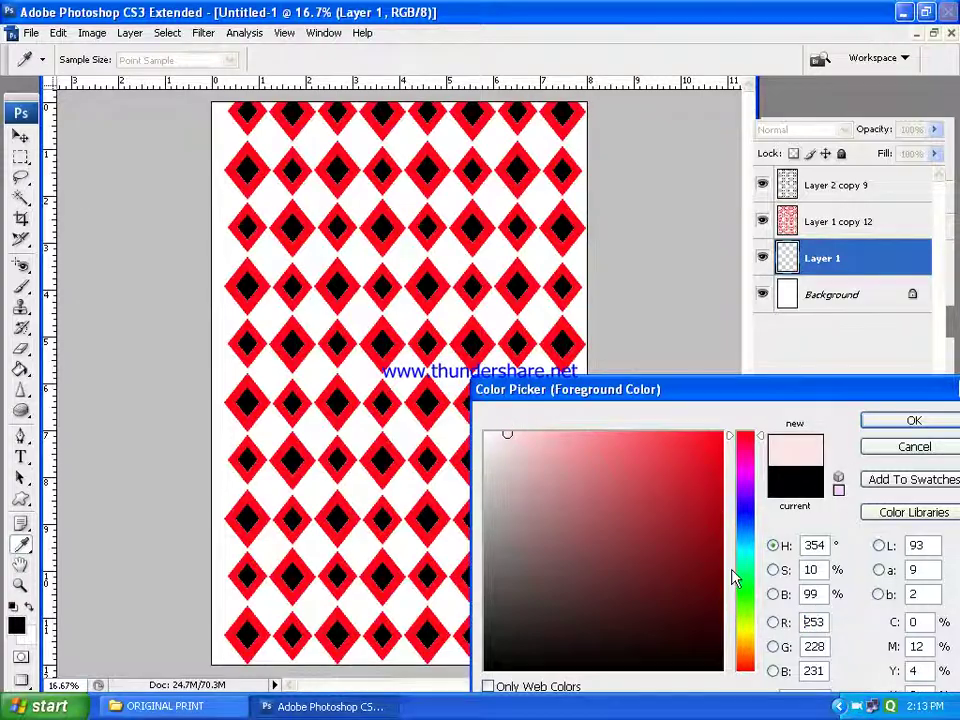
pyautogui.click(745, 632)
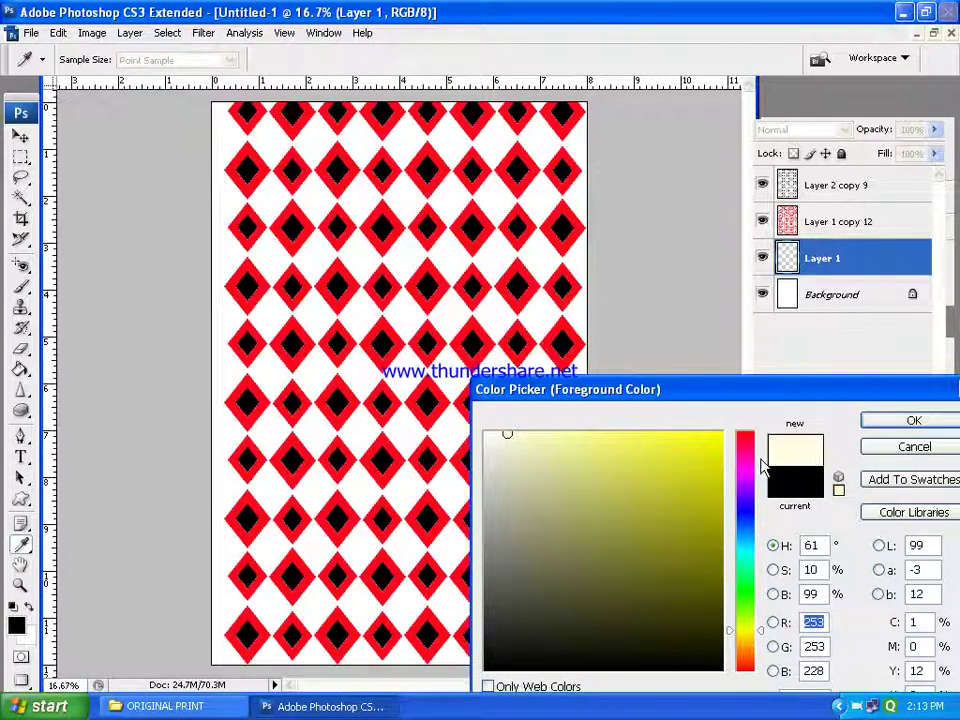
pyautogui.click(912, 420)
pyautogui.press('v')
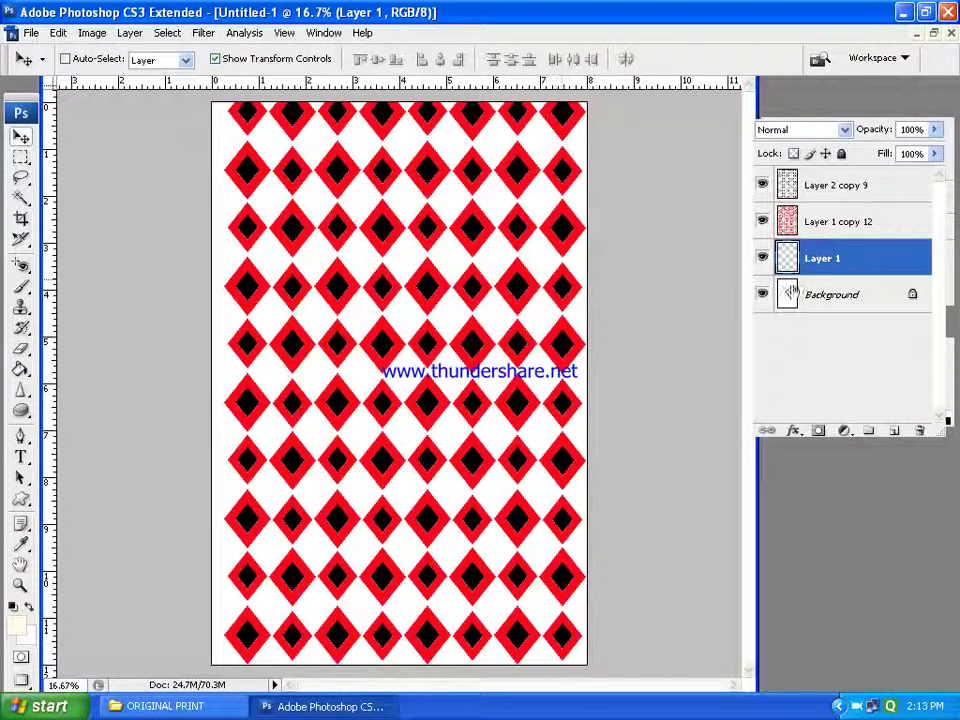
pyautogui.click(20, 369)
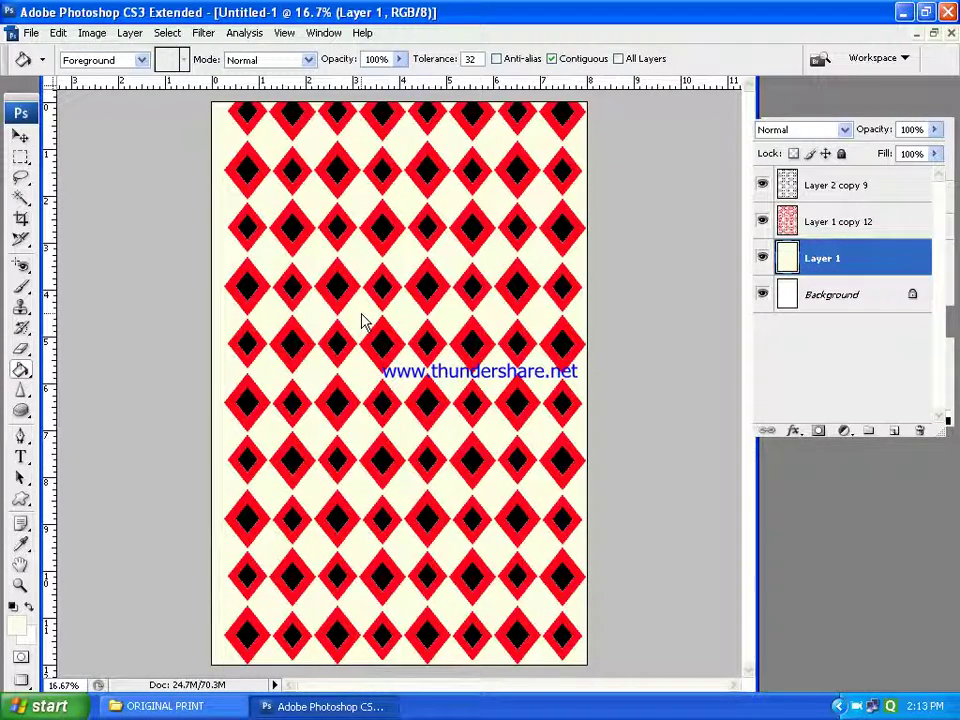
# Check the layer stacking by toggling visibility, then add an empty layer above Layer 2 copy 9
pyautogui.click(761, 257)
pyautogui.click(763, 221)
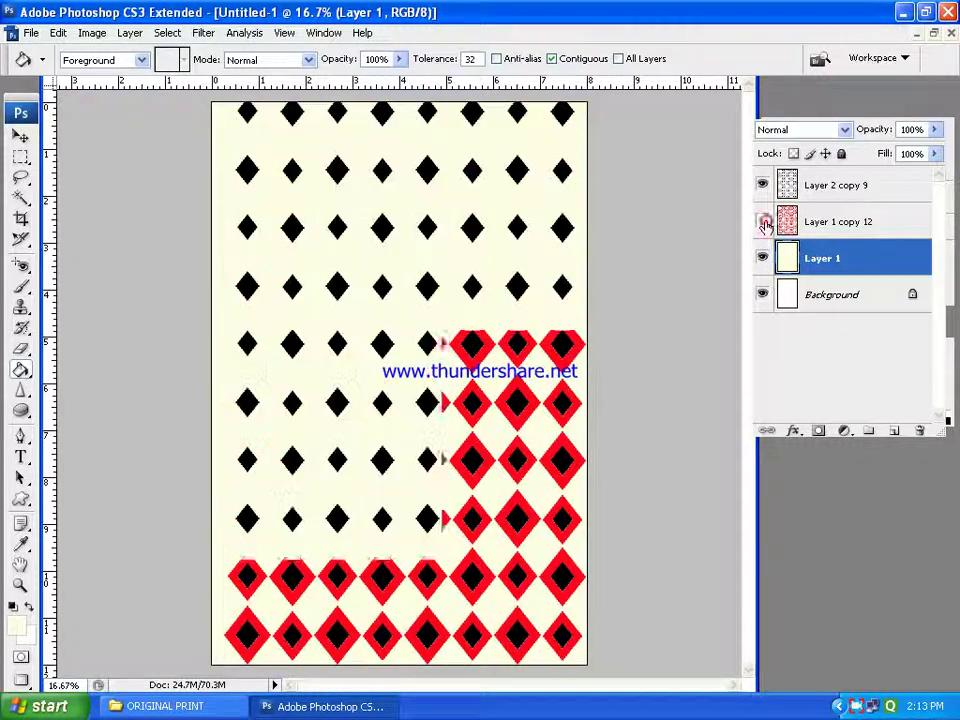
pyautogui.click(763, 221)
pyautogui.click(760, 186)
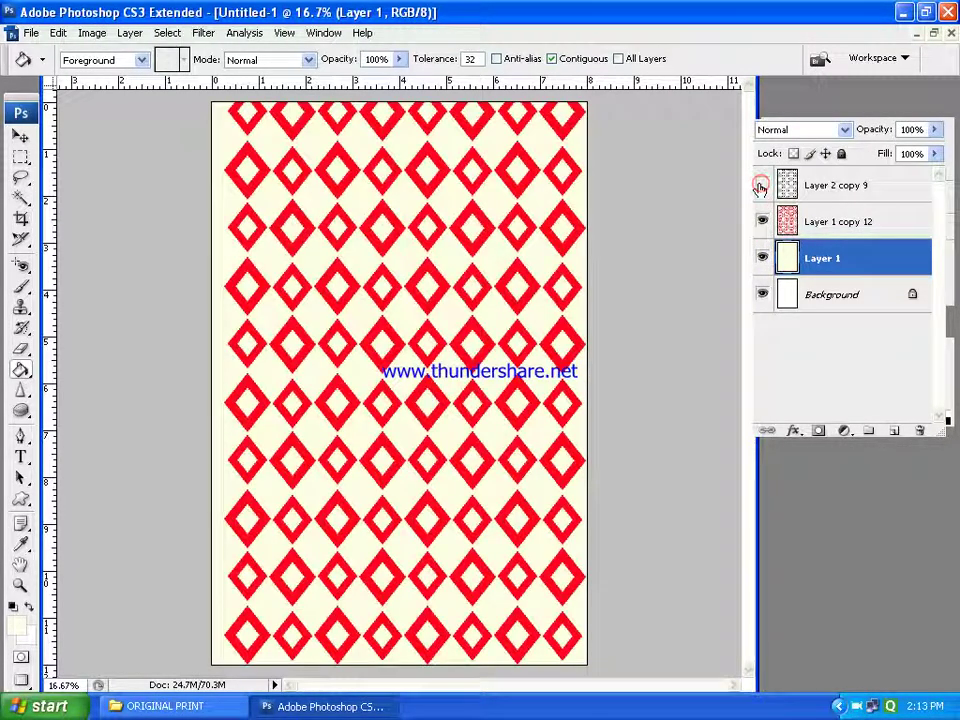
pyautogui.click(761, 186)
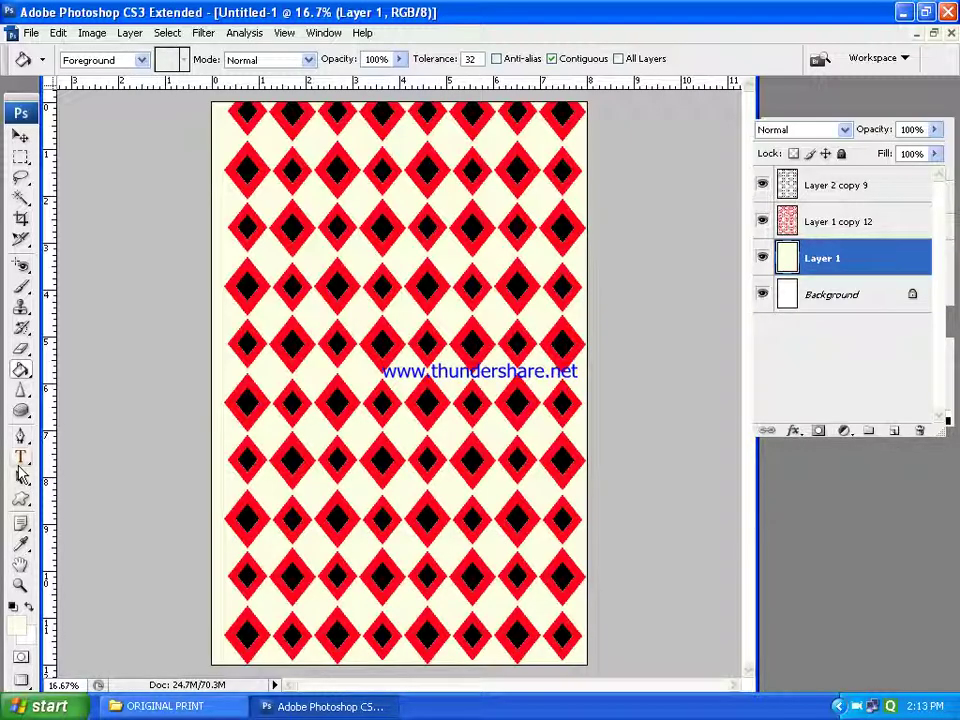
pyautogui.click(880, 186)
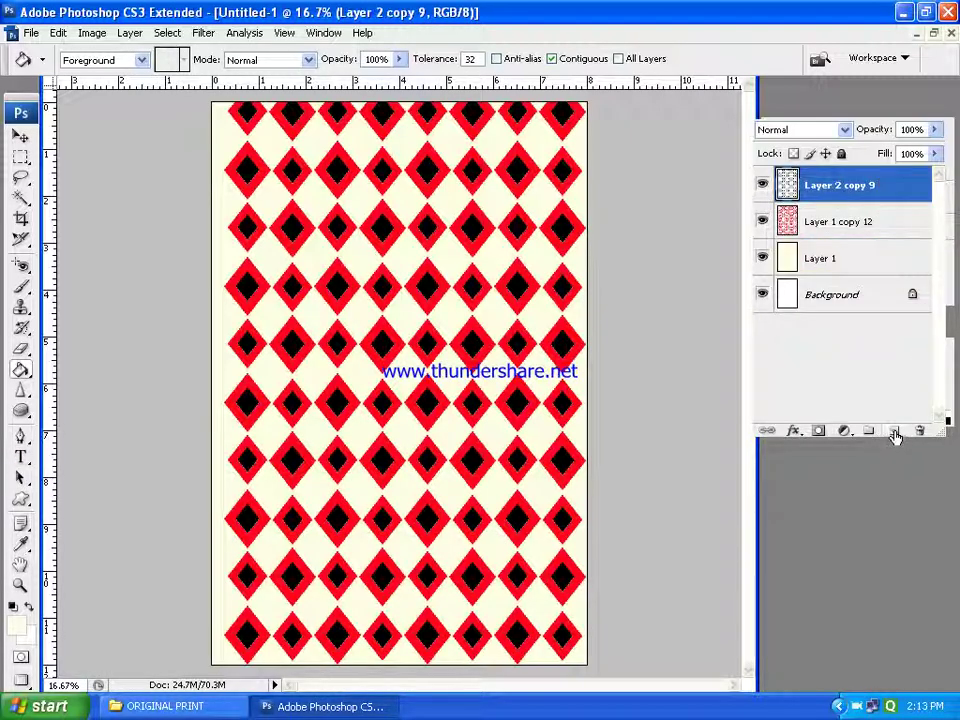
pyautogui.click(894, 432)
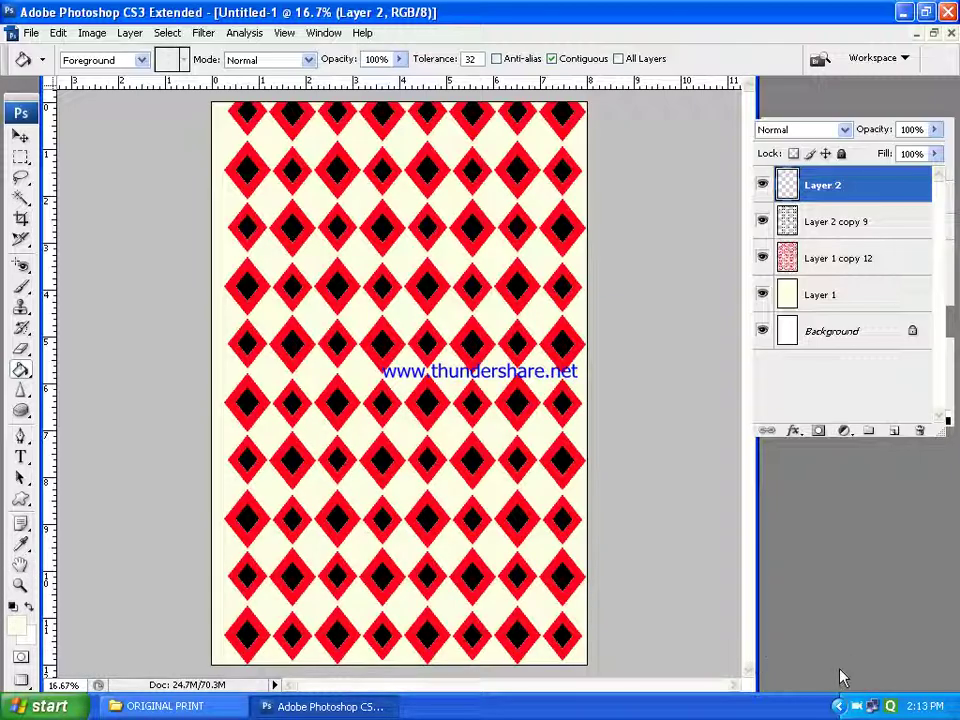
# Open the Free Screen Recorder window from the tray, minimize it, then restore it
pyautogui.click(855, 707)
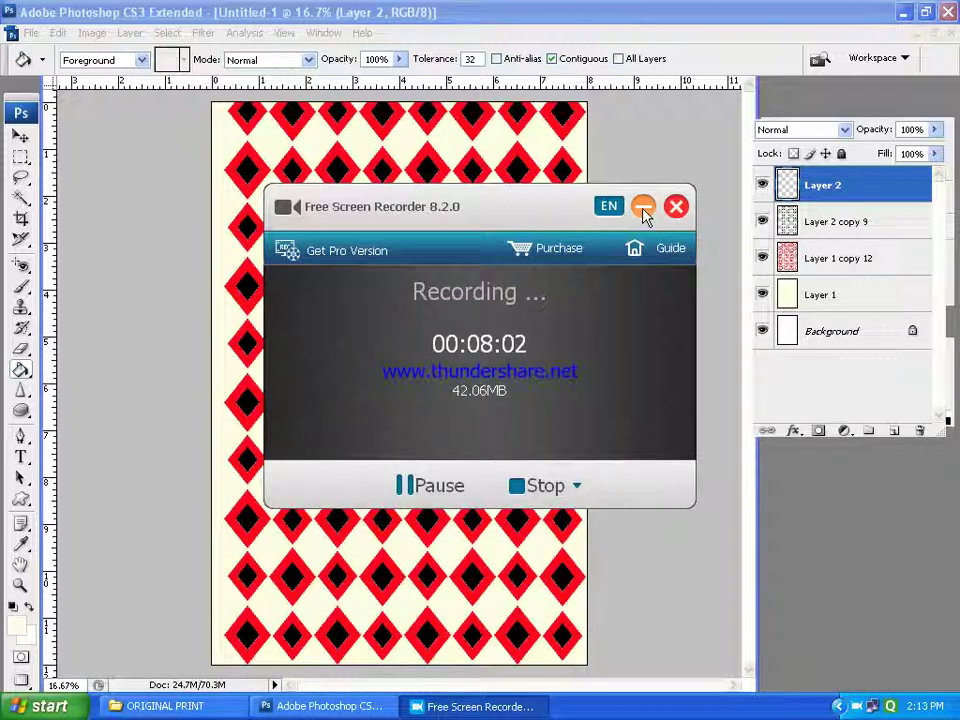
pyautogui.click(643, 210)
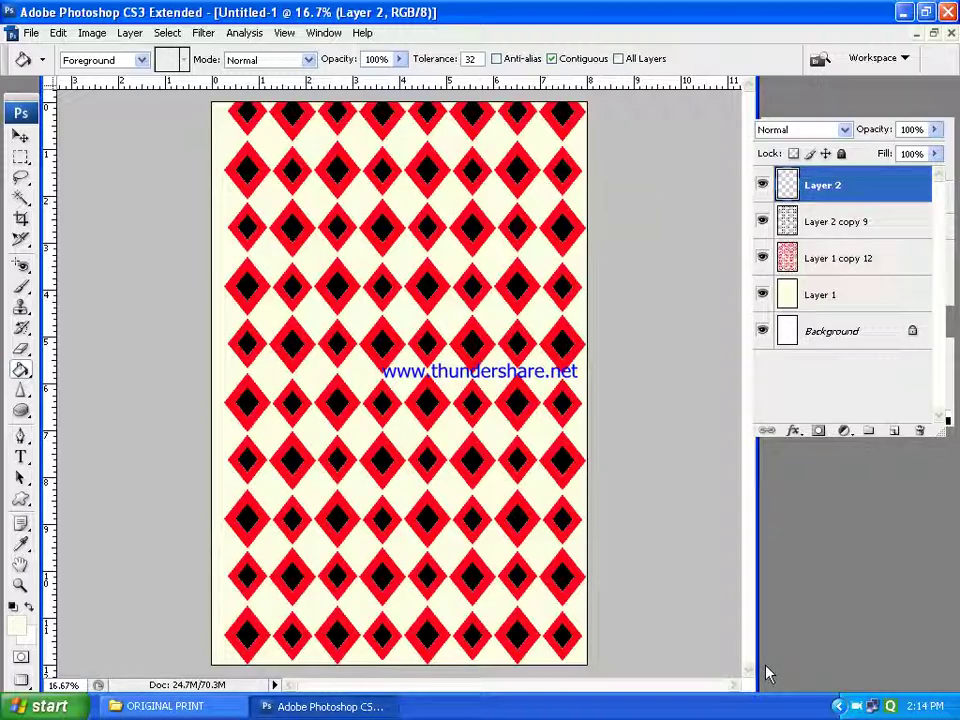
pyautogui.click(857, 706)
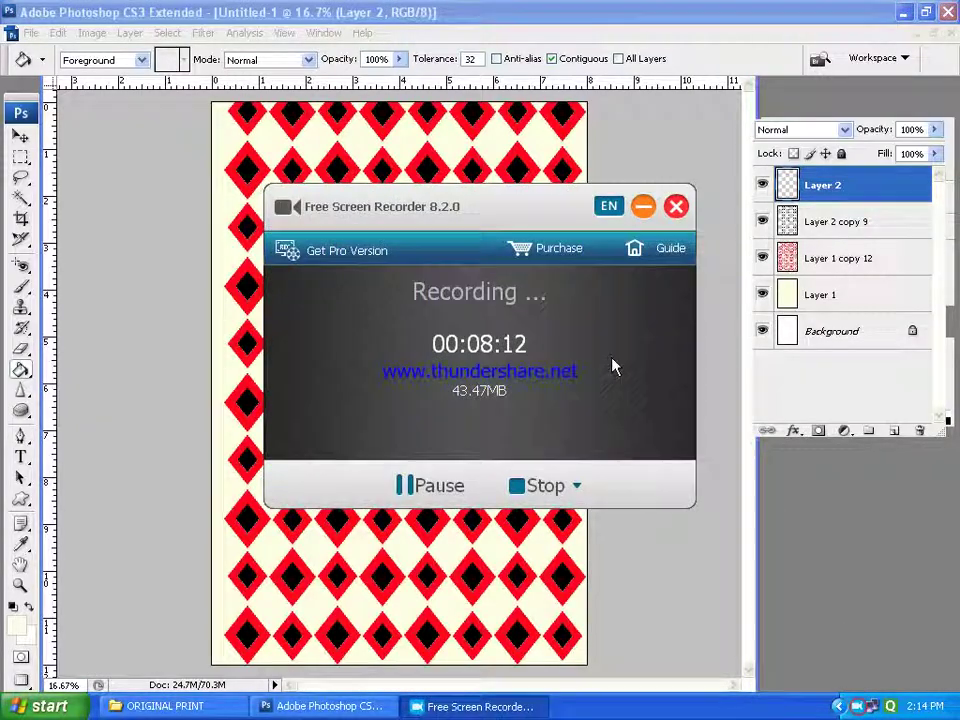